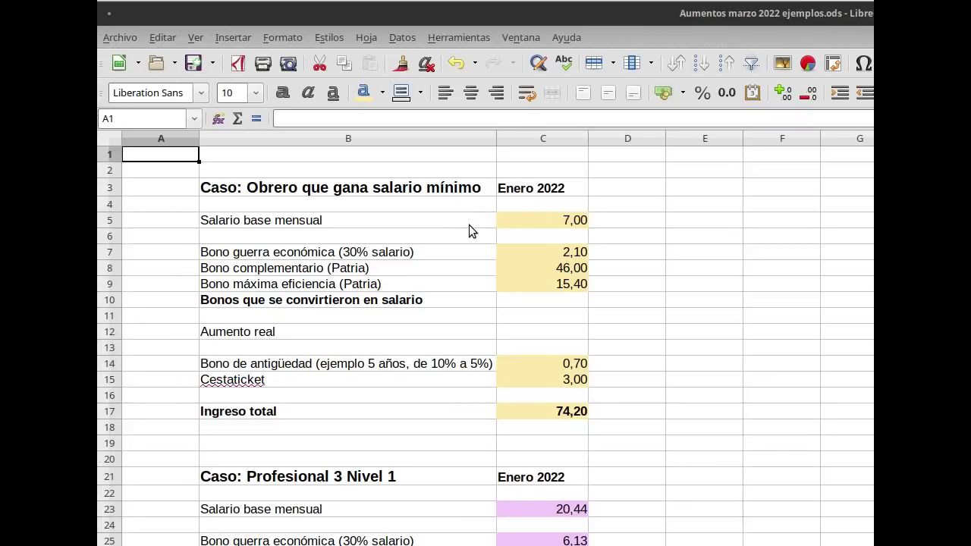
Review the minimum-wage worker's January 2022 base salary, Cestaticket and the two Patria bonuses on Hoja0
click(534, 220)
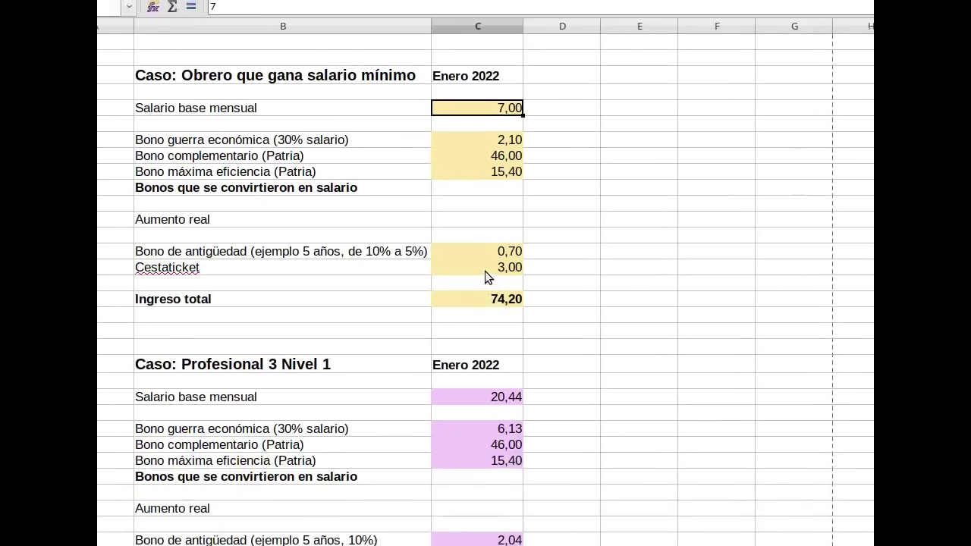
click(485, 271)
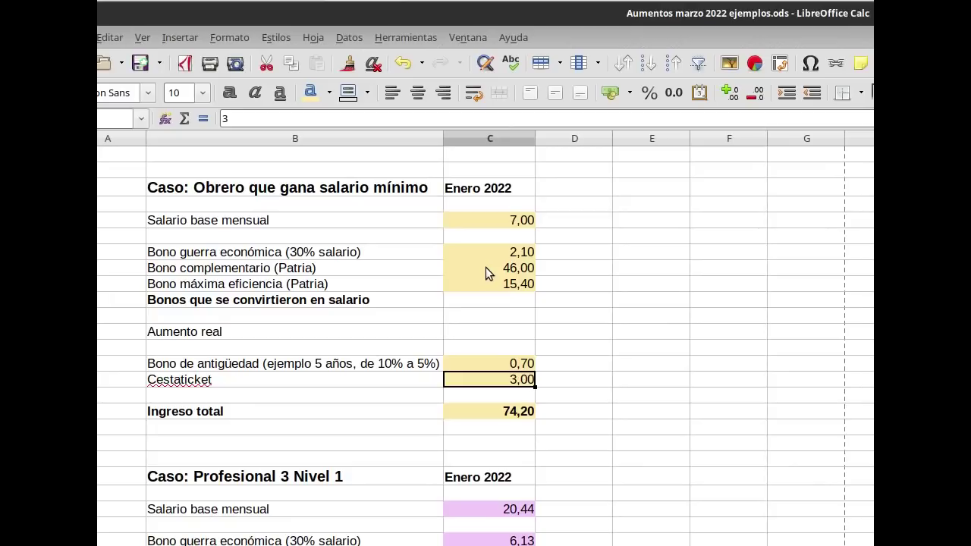
click(486, 268)
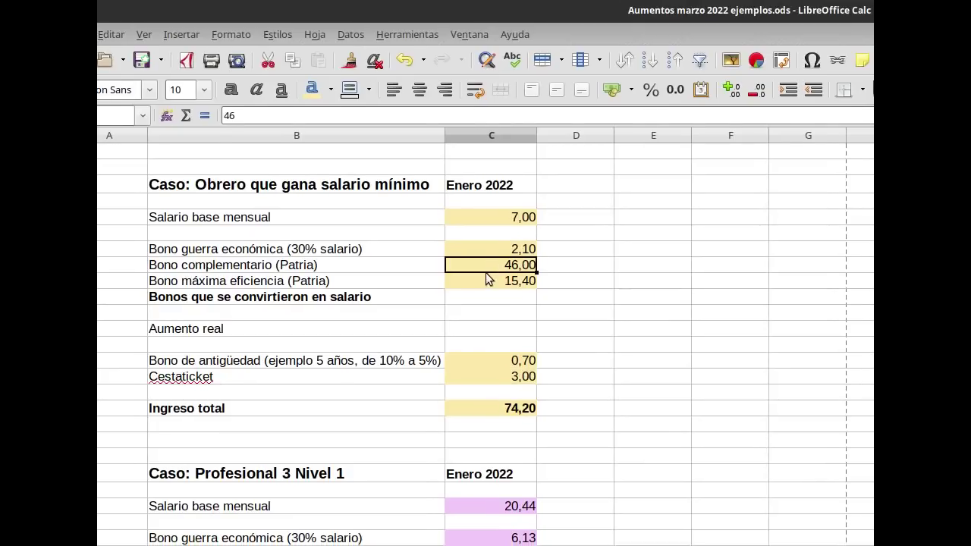
click(485, 275)
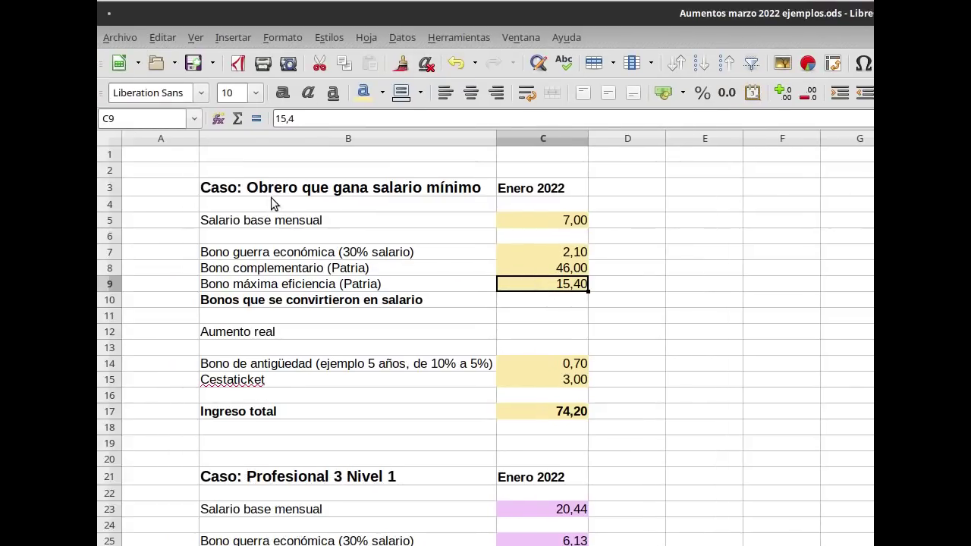
Look over the headings of the two example cases, the minimum-wage worker and Profesional 3 Nivel 1
click(218, 180)
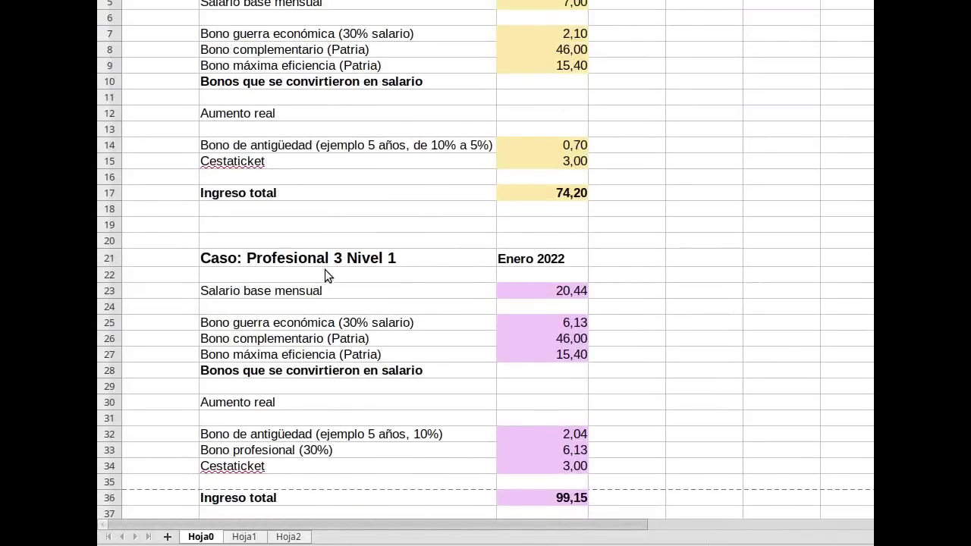
click(296, 476)
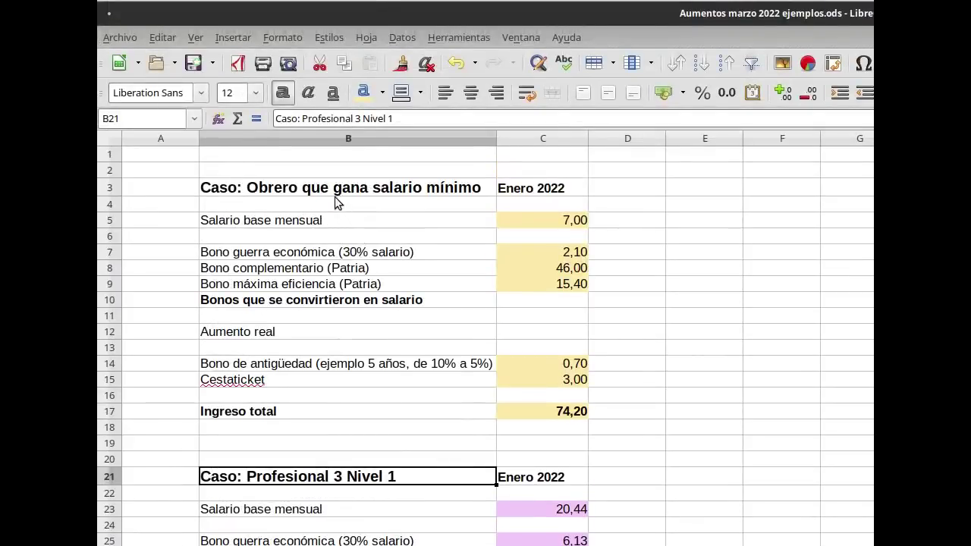
click(334, 191)
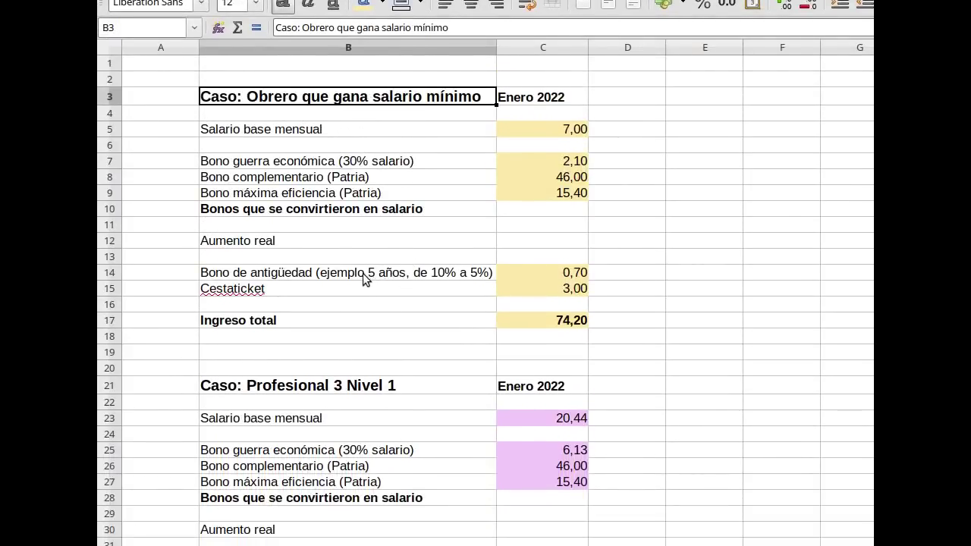
Inspect the worker's January seniority bonus, total income formula and base salary
click(363, 364)
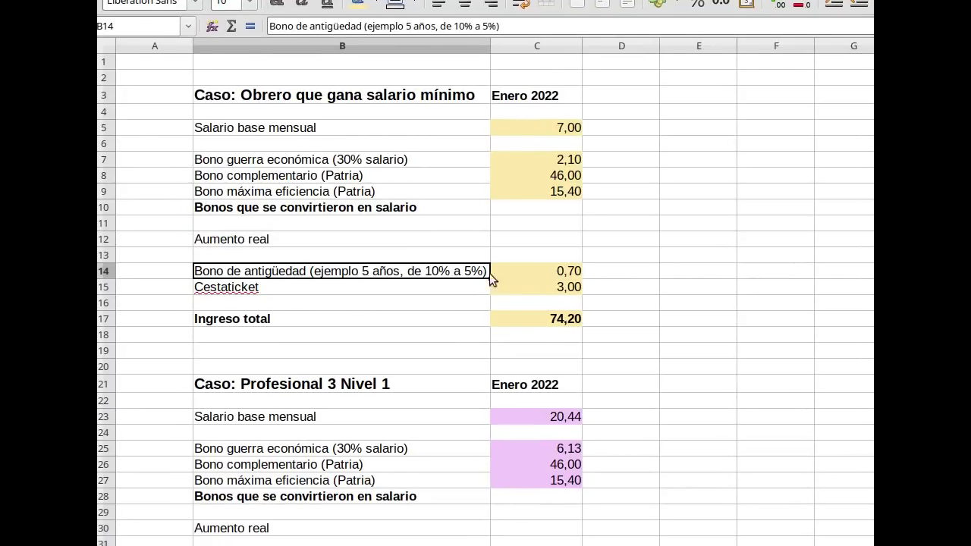
click(523, 274)
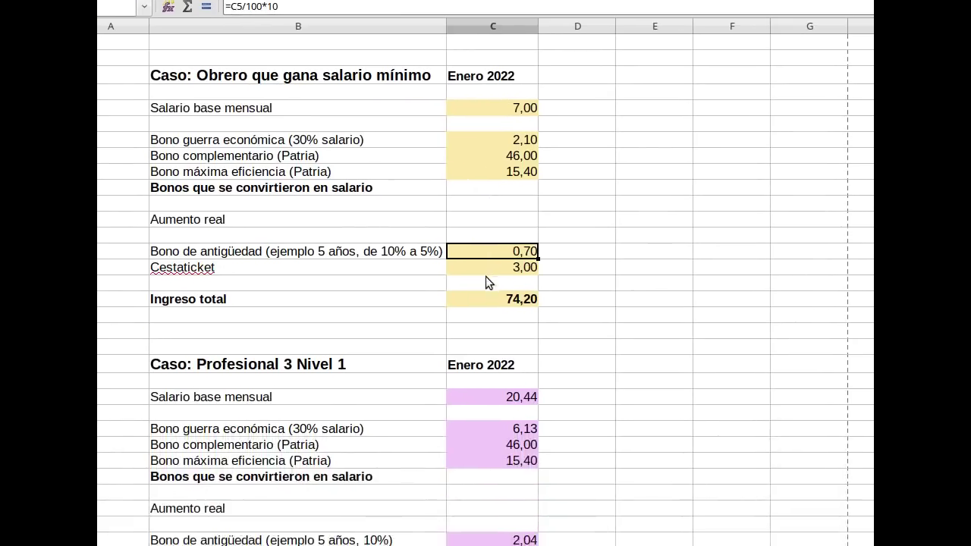
click(486, 387)
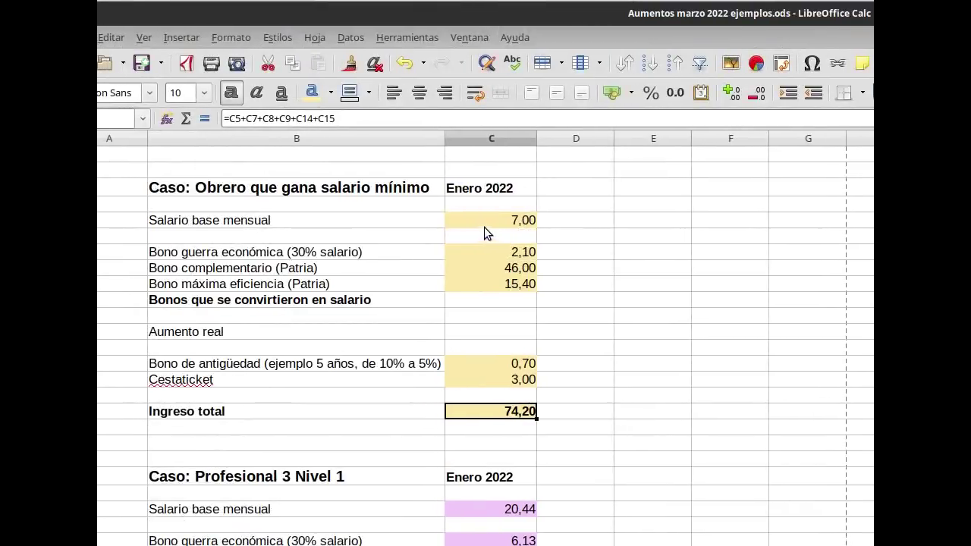
click(484, 223)
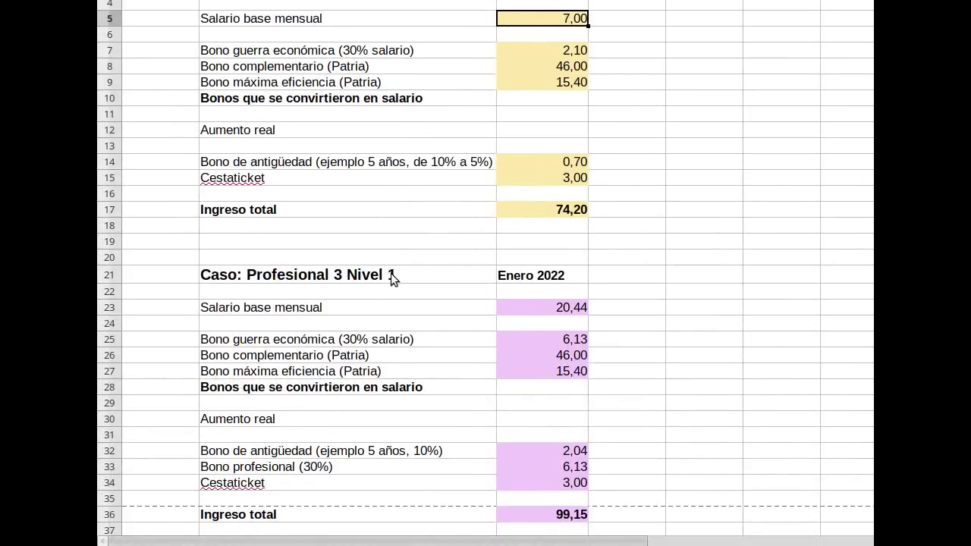
Review the Profesional 3 Nivel 1 case's January base salary, Bono complementario and Bono máxima eficiencia
click(390, 275)
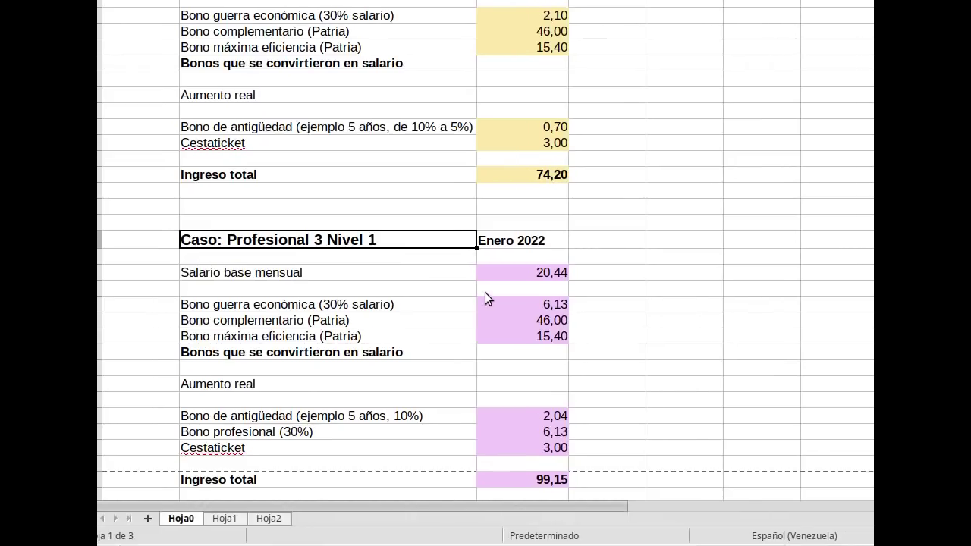
click(506, 312)
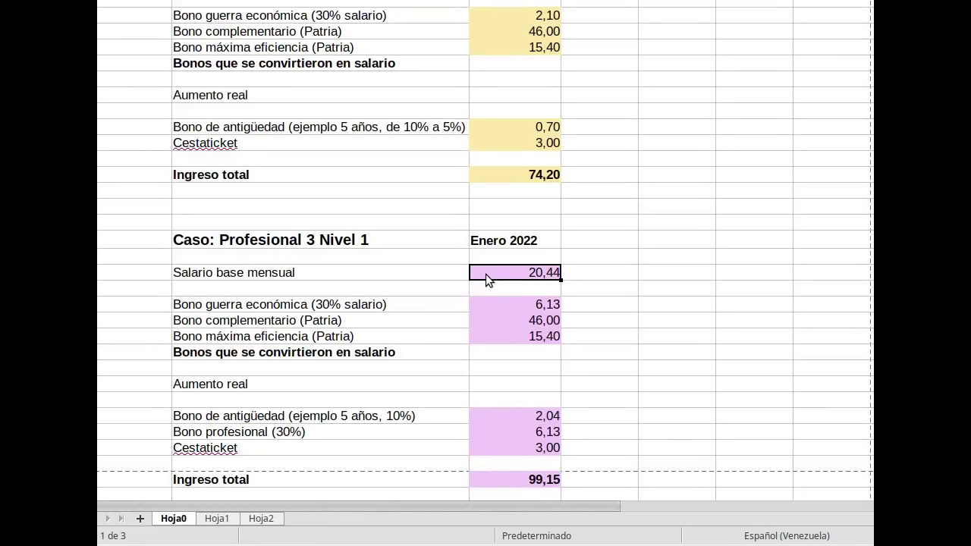
click(486, 323)
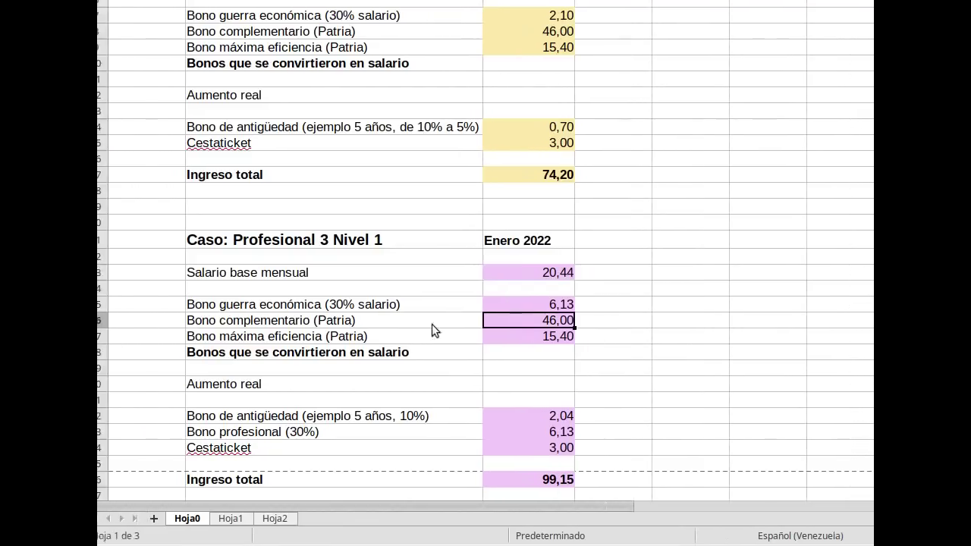
click(294, 322)
click(291, 338)
click(516, 337)
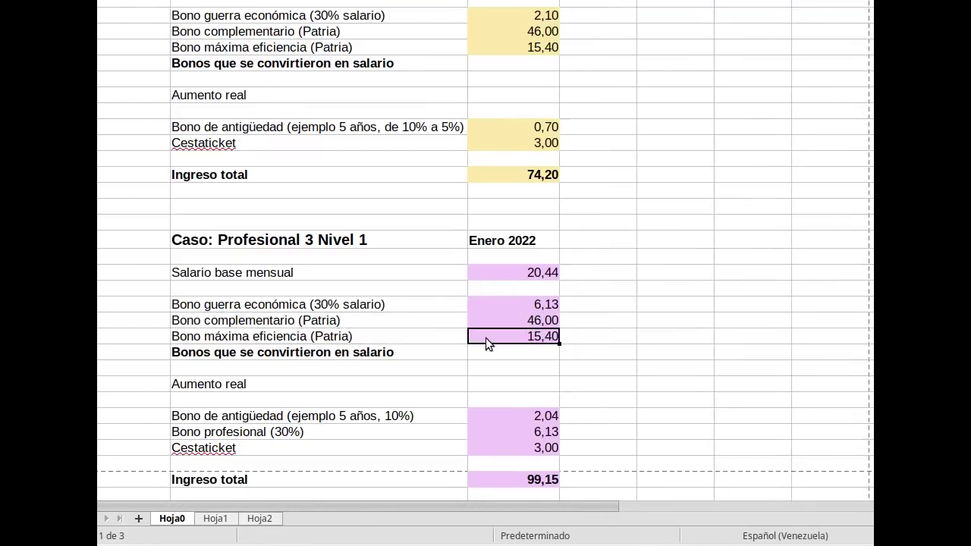
click(516, 320)
Examine the Bono guerra económica label and its January amount in the Profesional 3 Nivel 1 case
click(443, 306)
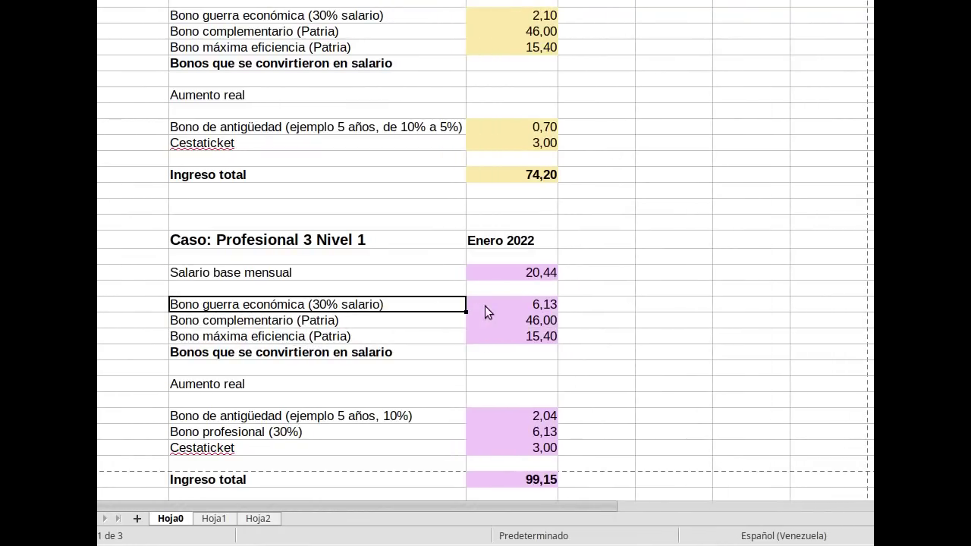
click(516, 305)
click(448, 303)
click(519, 305)
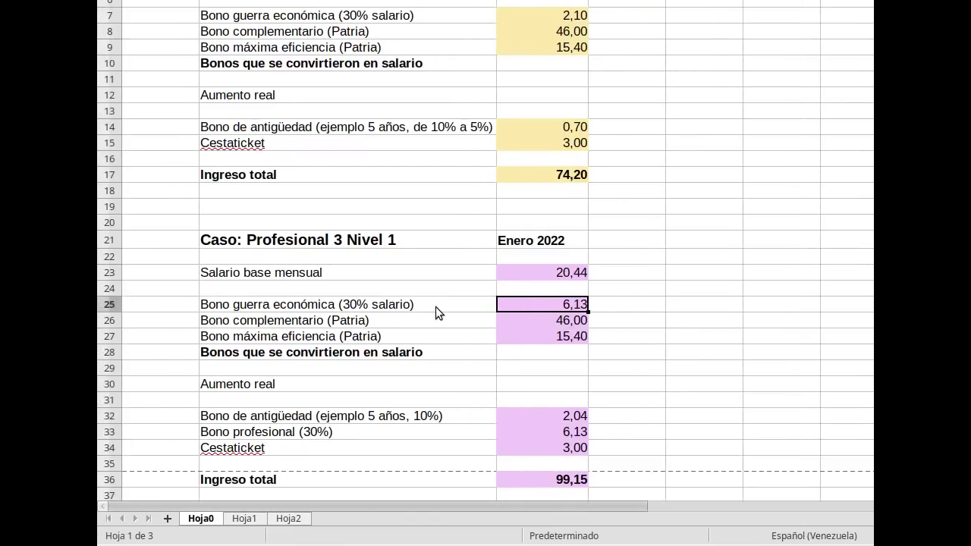
click(434, 307)
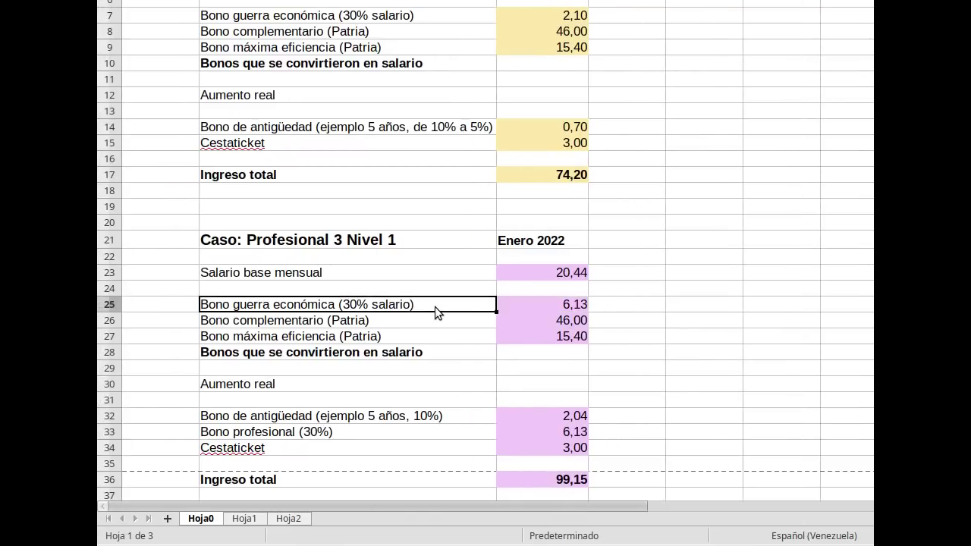
Check the professional's seniority bonus, Bono profesional and Cestaticket for January against the base salary
click(405, 416)
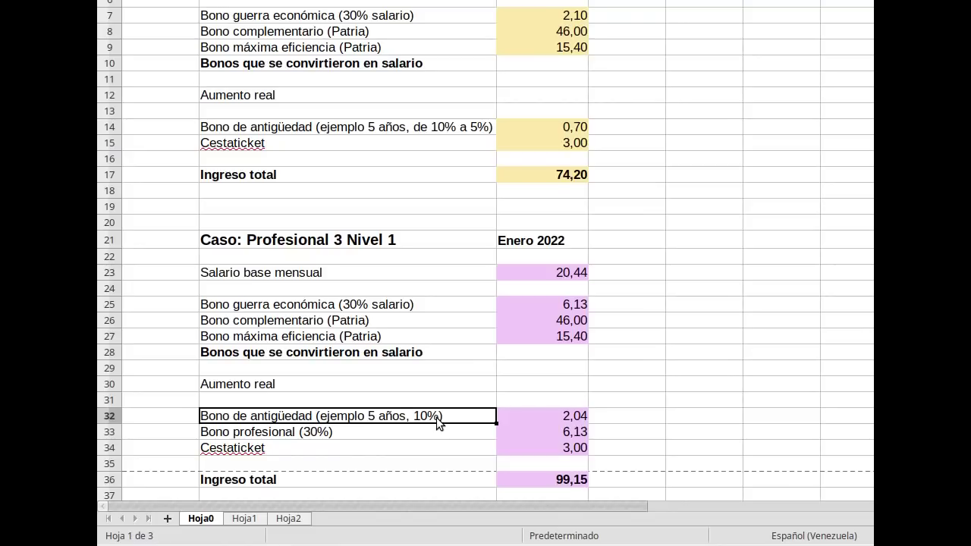
click(513, 417)
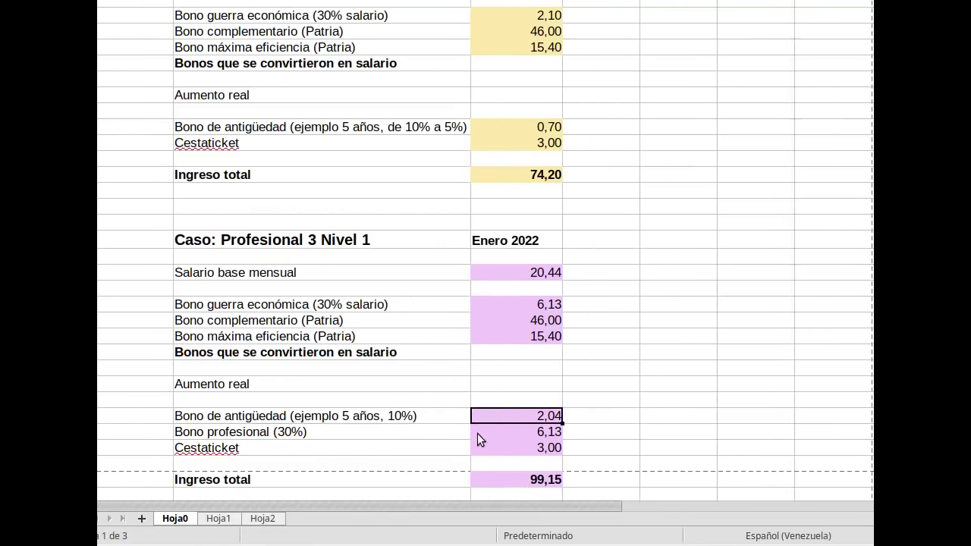
click(365, 433)
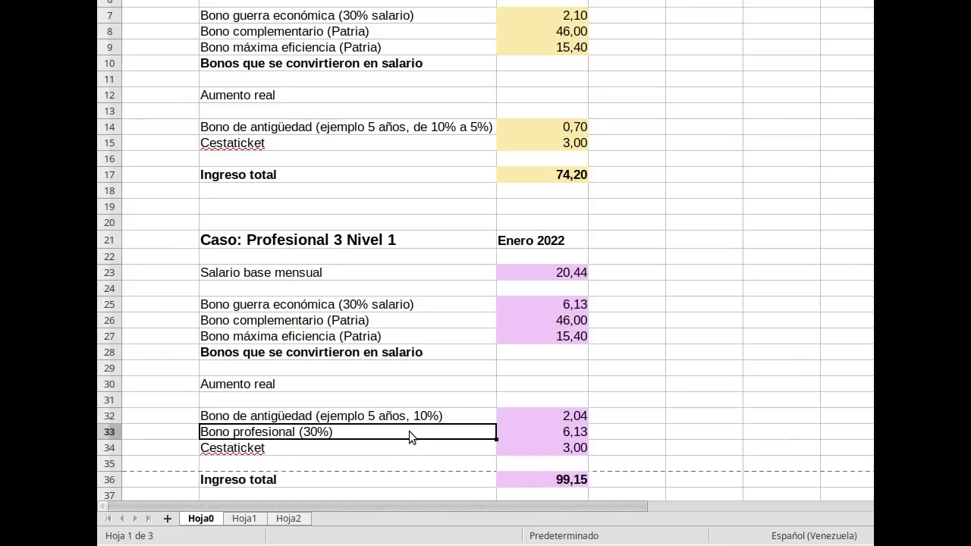
click(457, 274)
click(566, 273)
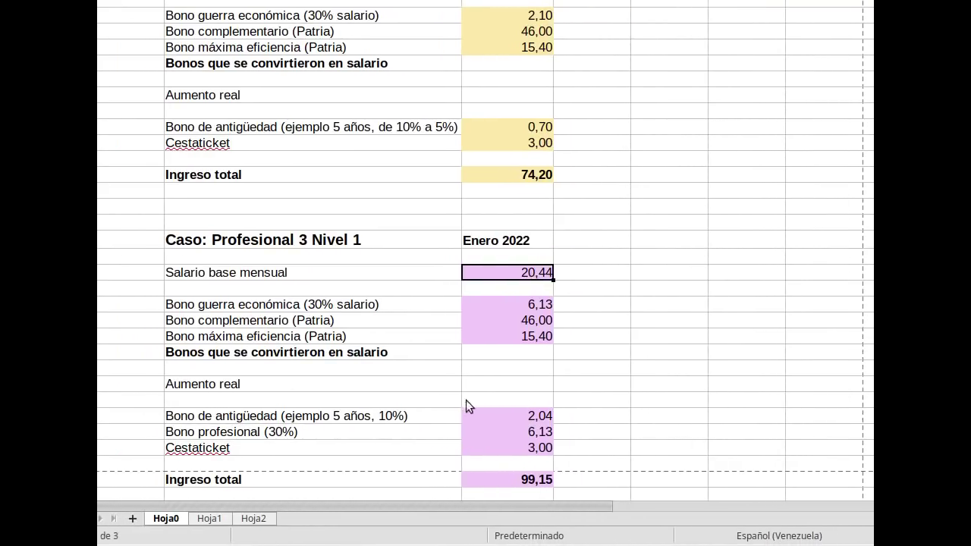
click(495, 433)
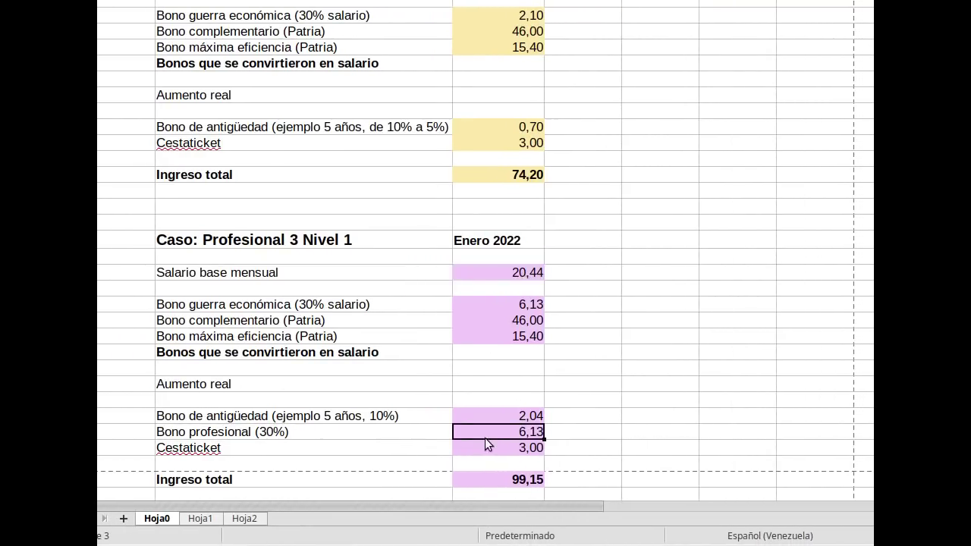
click(474, 448)
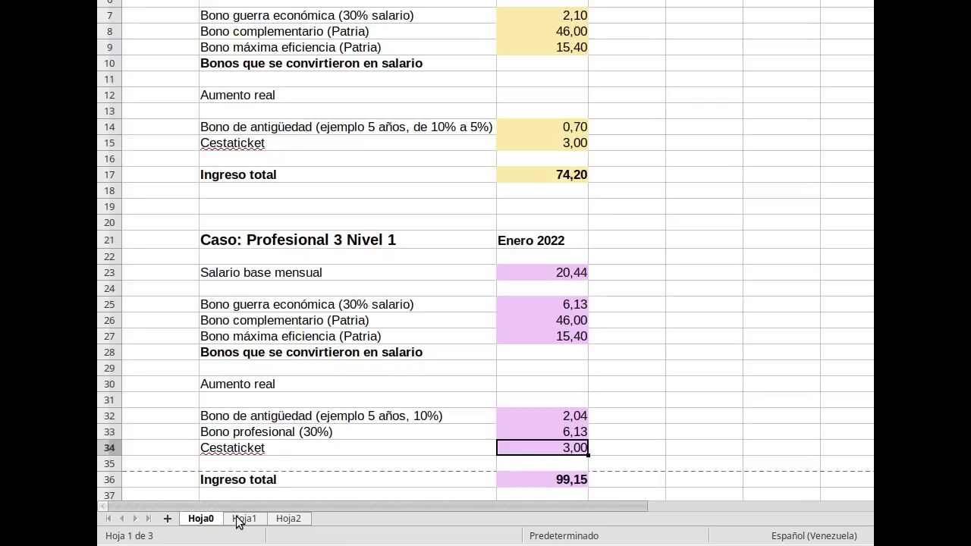
Open sheet Hoja1 and compare the minimum-wage worker's base salary for Enero 2022 and Marzo 2022
click(244, 519)
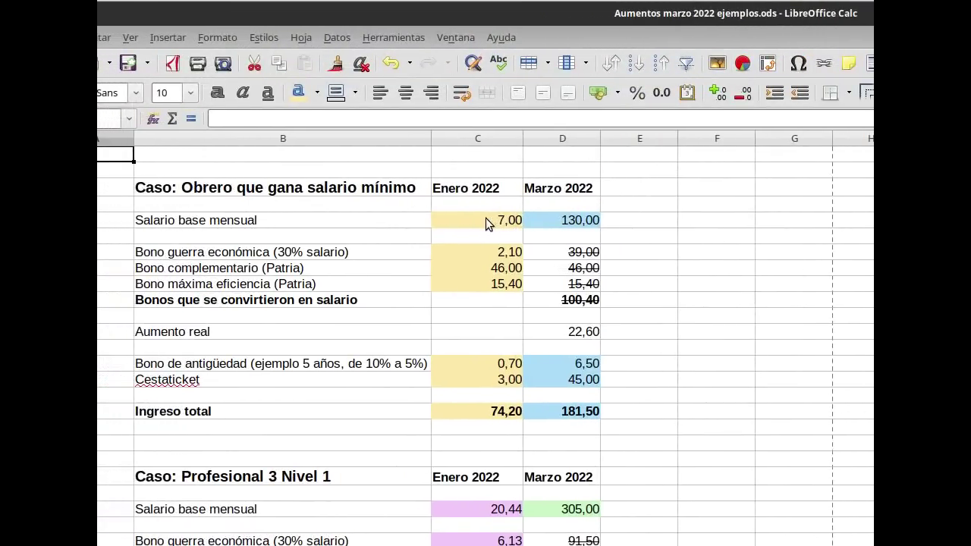
click(486, 223)
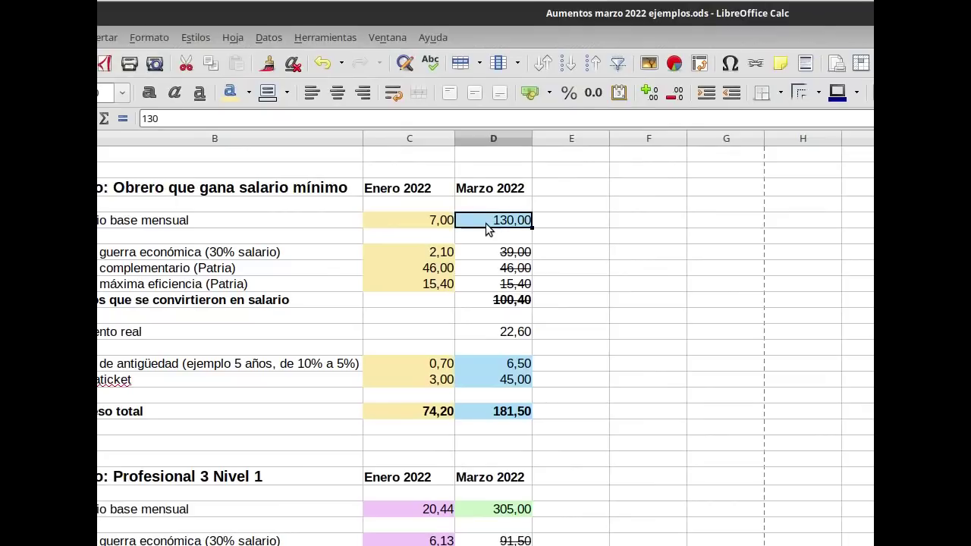
click(444, 221)
click(485, 220)
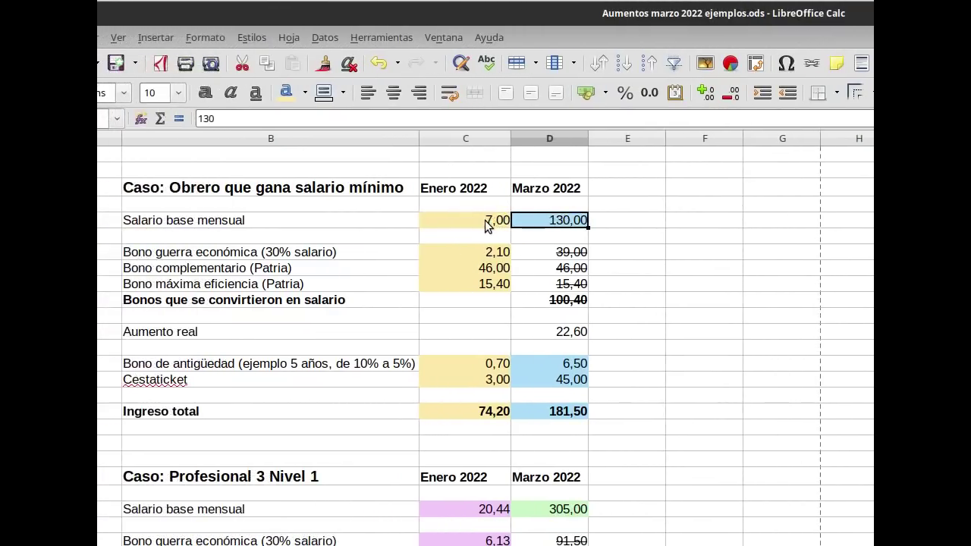
click(477, 221)
click(502, 220)
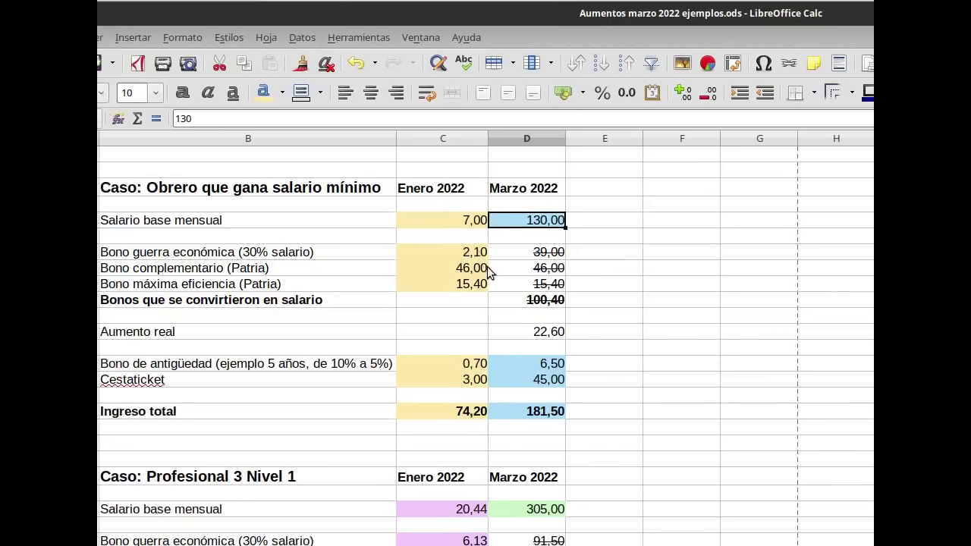
Examine the worker's three January bonuses on Hoja1 alongside the Marzo 2022 base salary
click(451, 271)
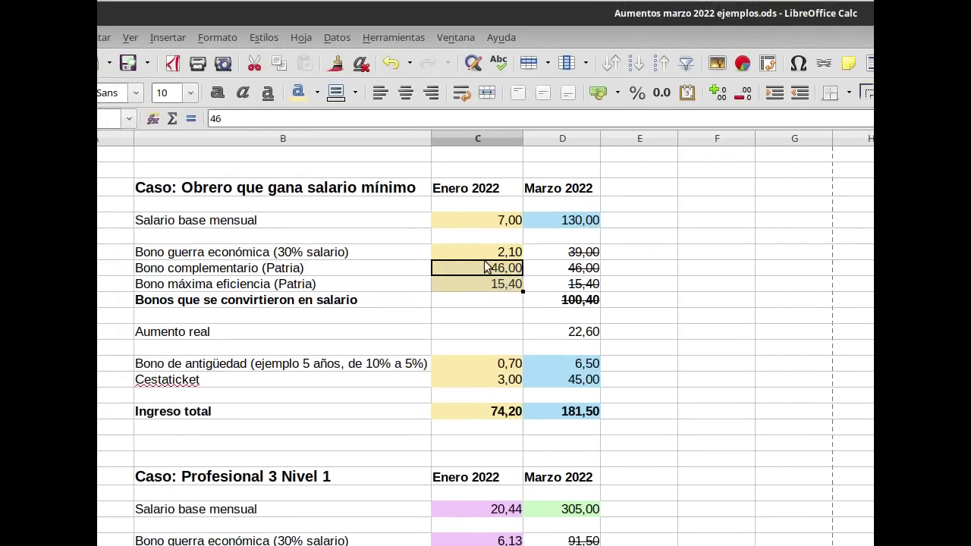
click(463, 252)
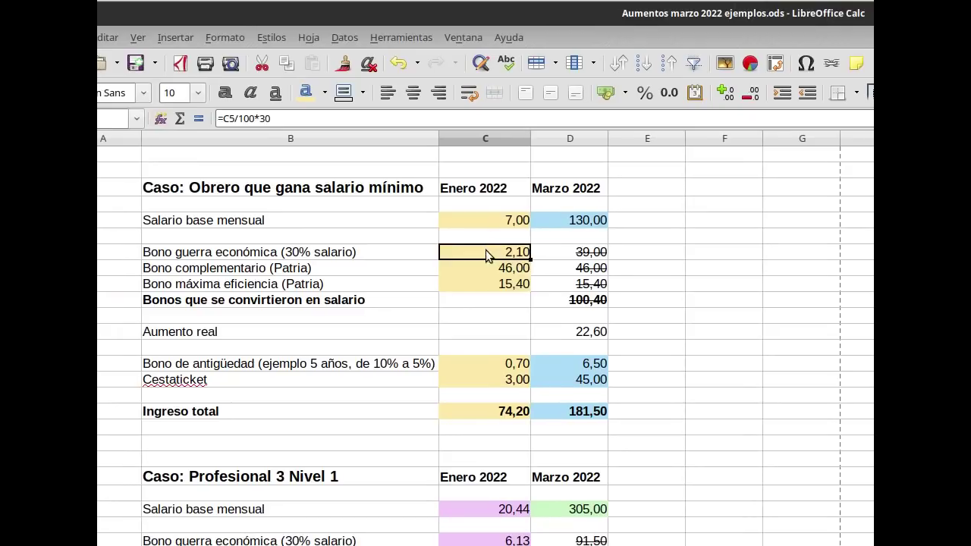
drag(487, 252, 478, 284)
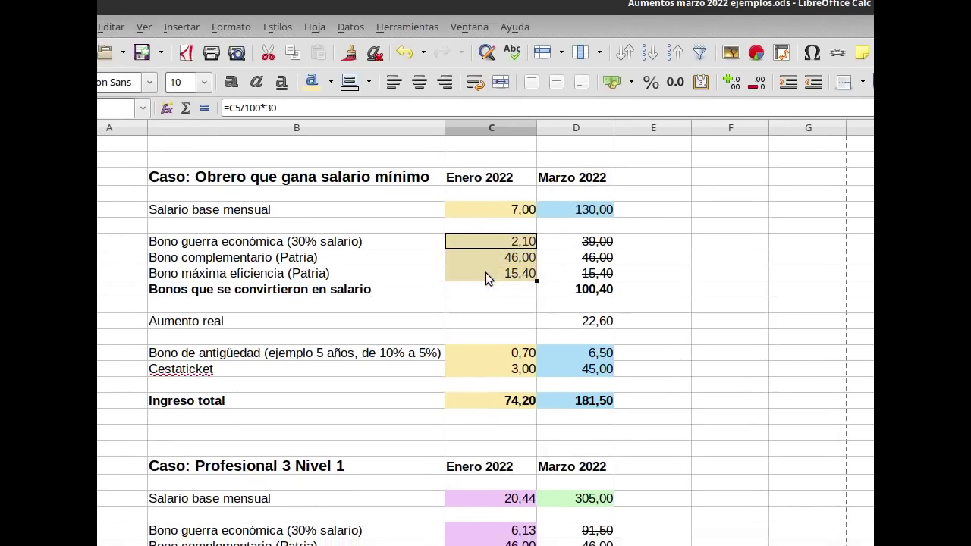
click(486, 273)
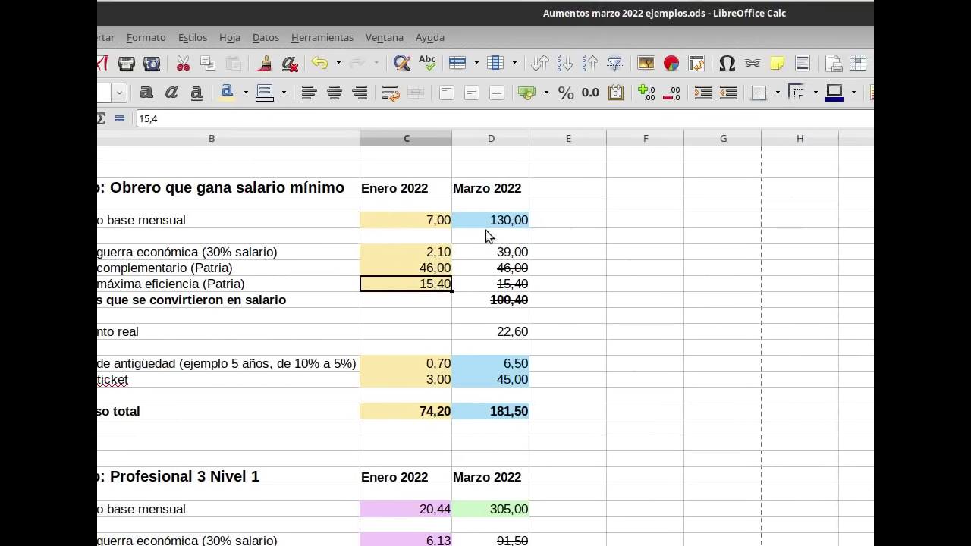
click(483, 220)
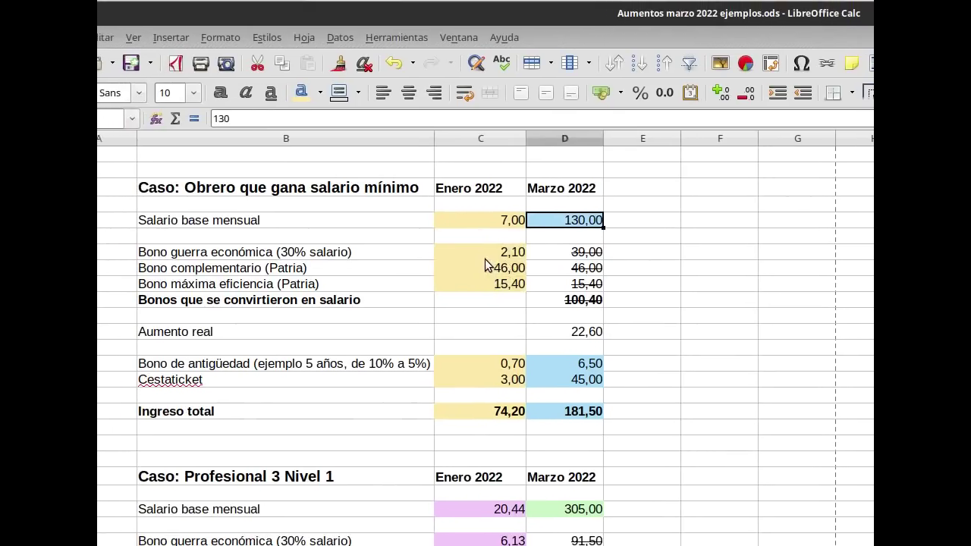
click(484, 252)
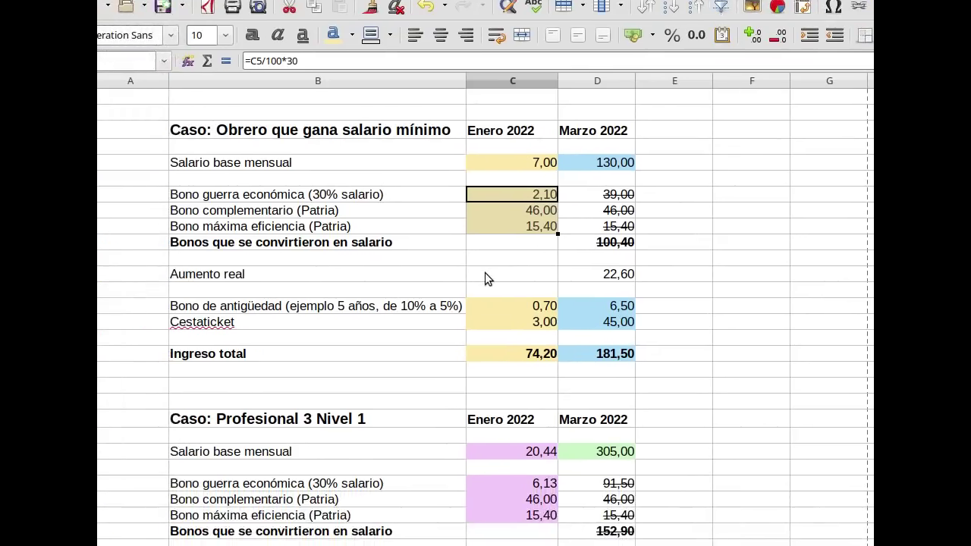
click(456, 284)
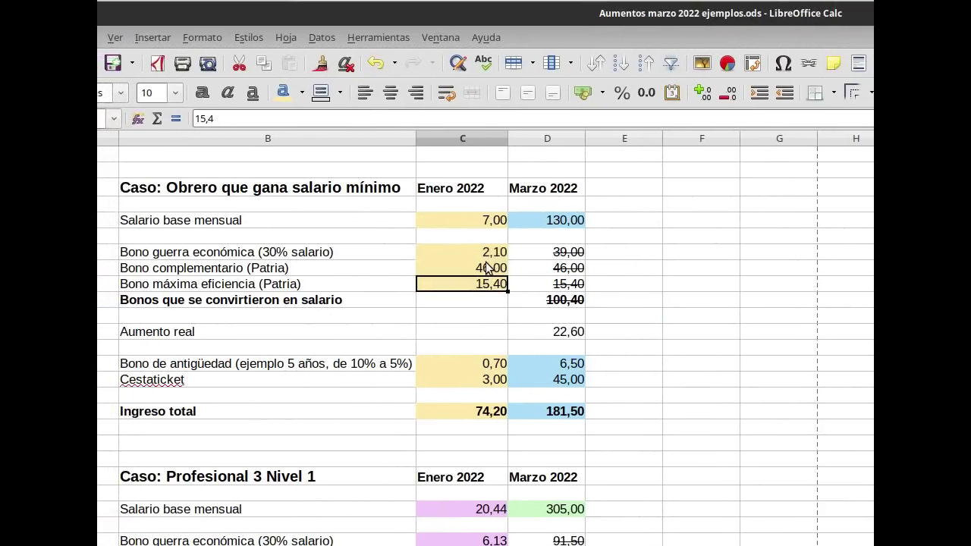
Compare the worker's three January bonuses with the March base salary, the struck-out March bonuses and the Aumento real amount
click(486, 253)
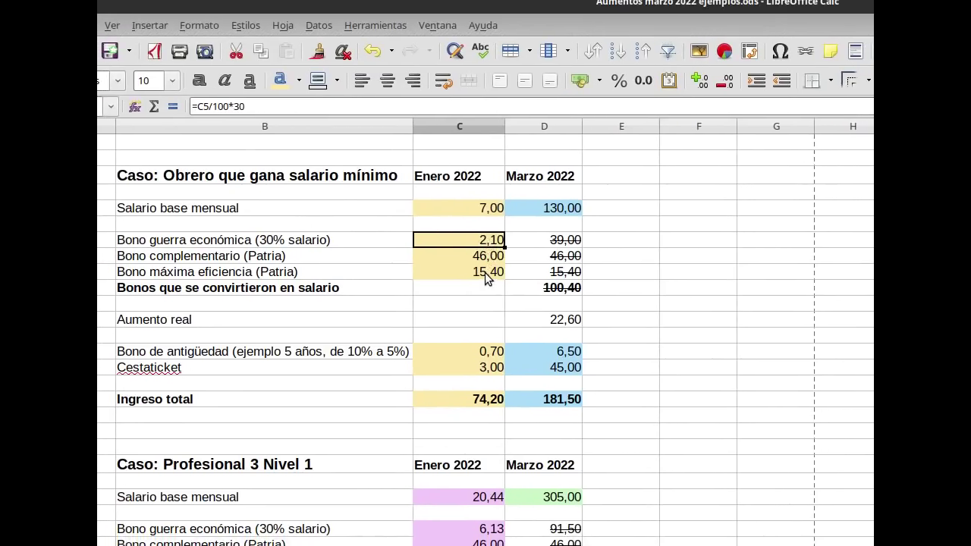
drag(485, 273, 487, 246)
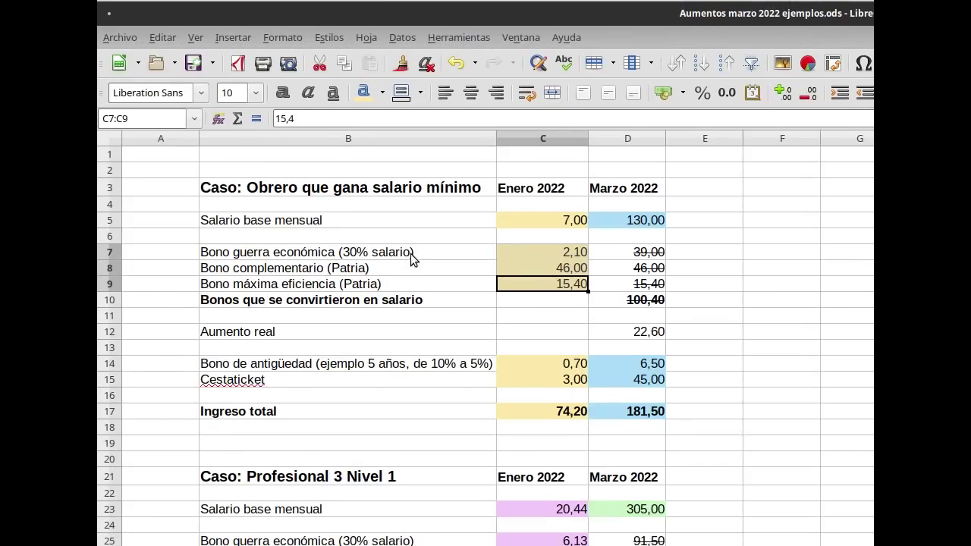
click(628, 222)
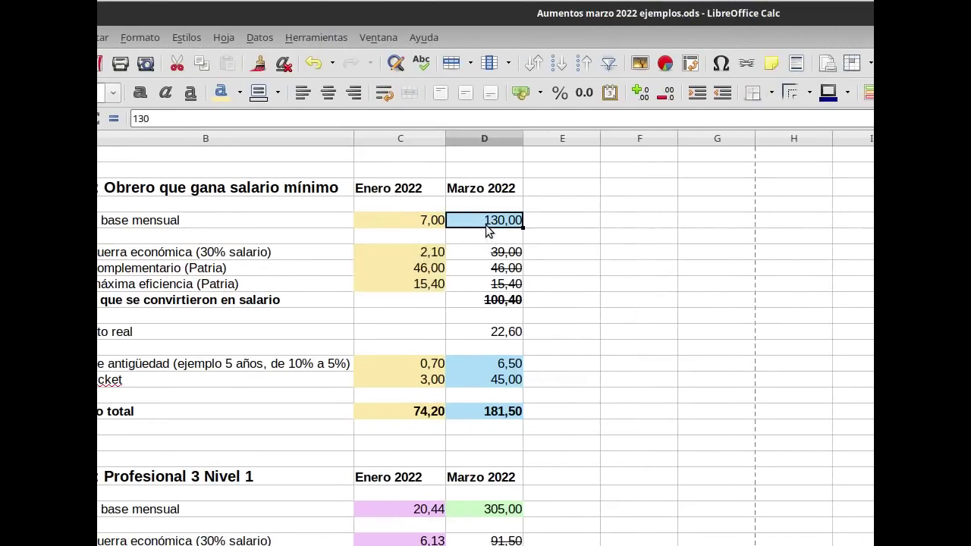
drag(490, 253, 497, 302)
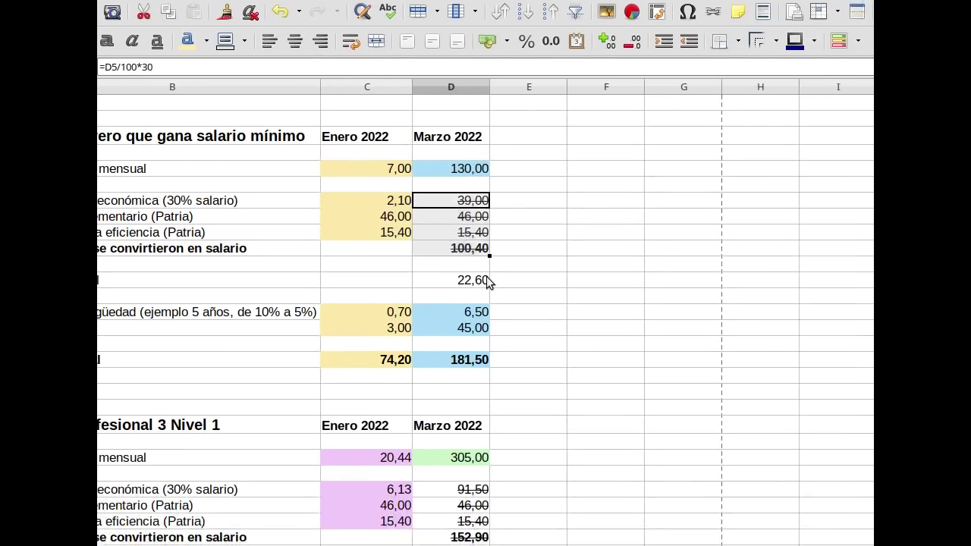
click(470, 281)
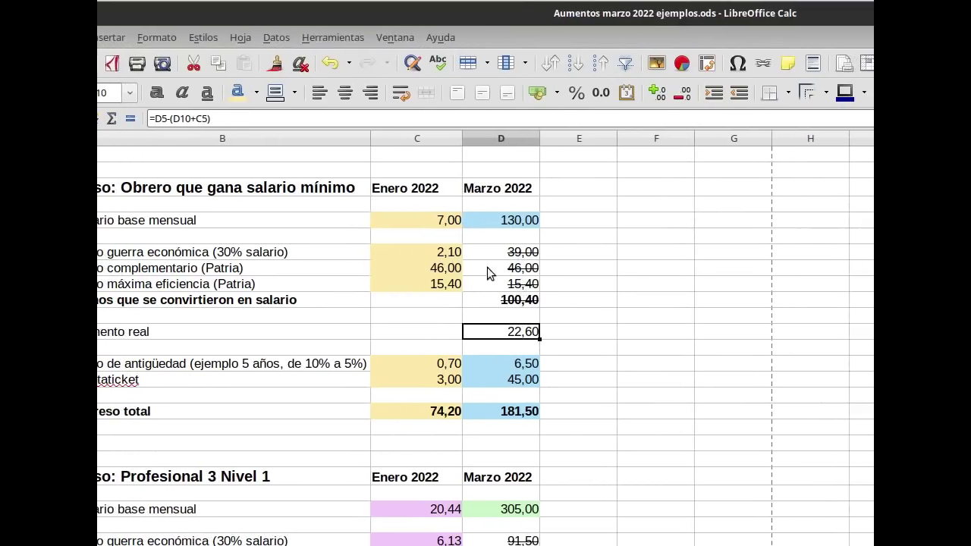
Check how the worker's March base salary, Bono guerra económica and converted bonuses total lead to the Aumento real figure
click(508, 222)
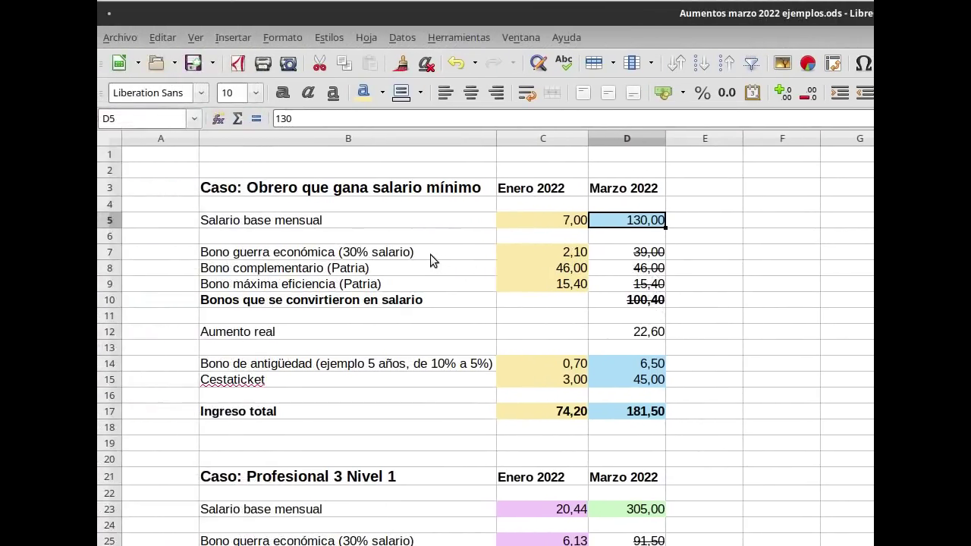
click(430, 255)
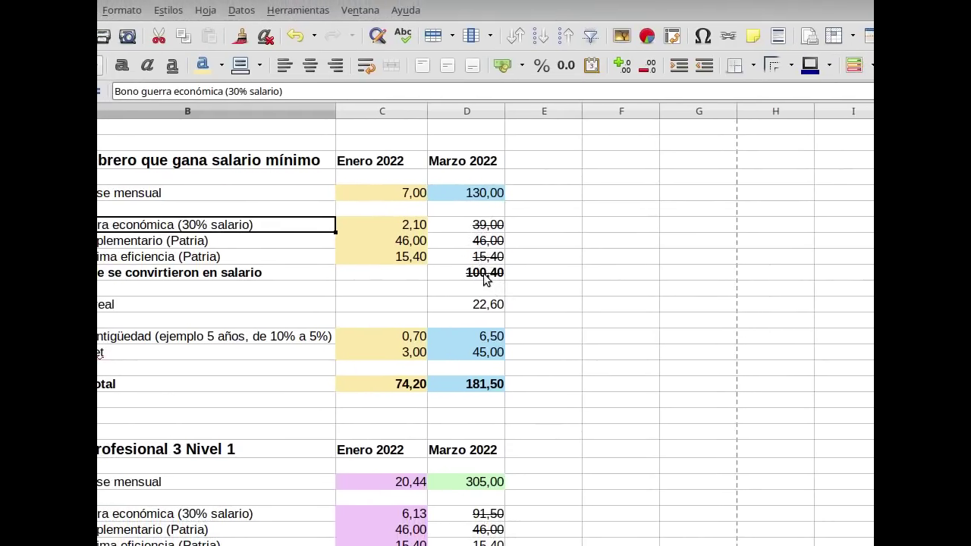
click(467, 263)
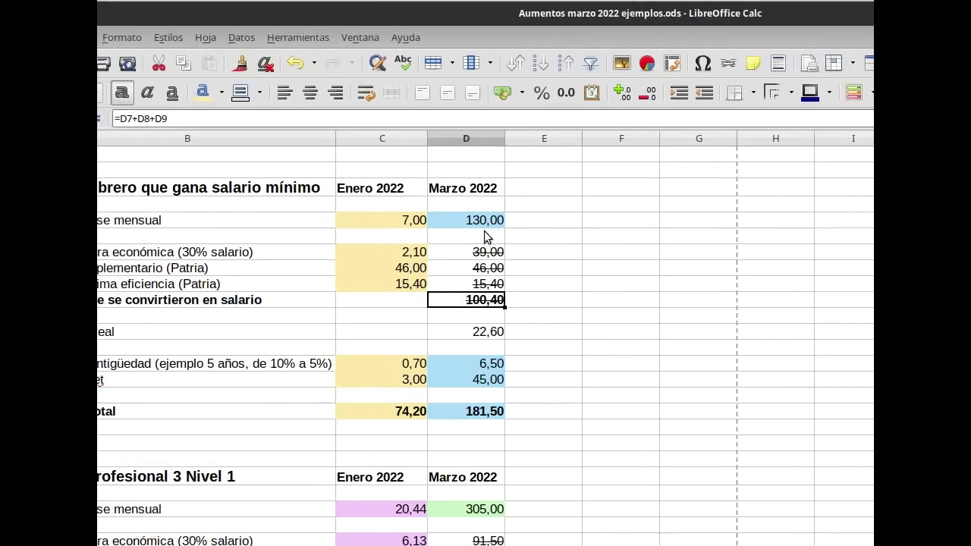
click(582, 221)
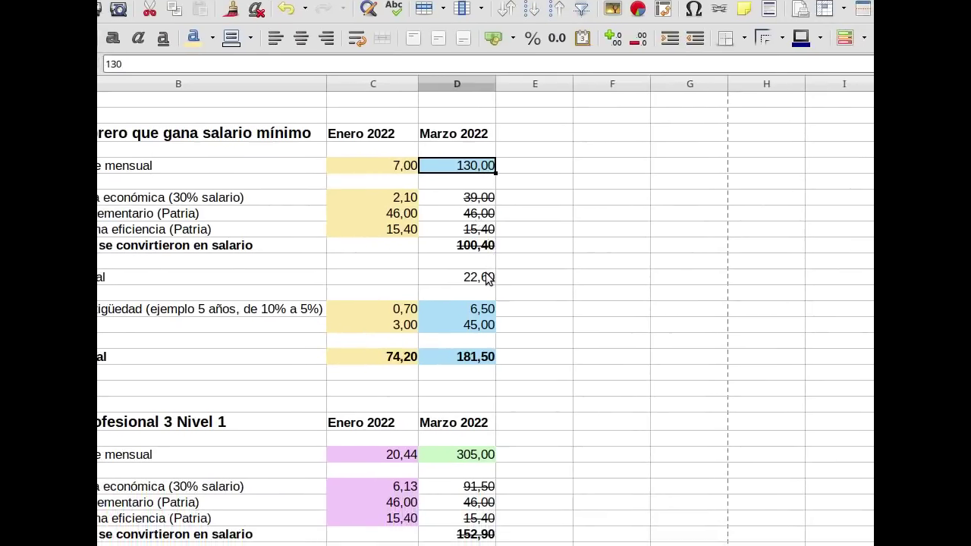
click(527, 334)
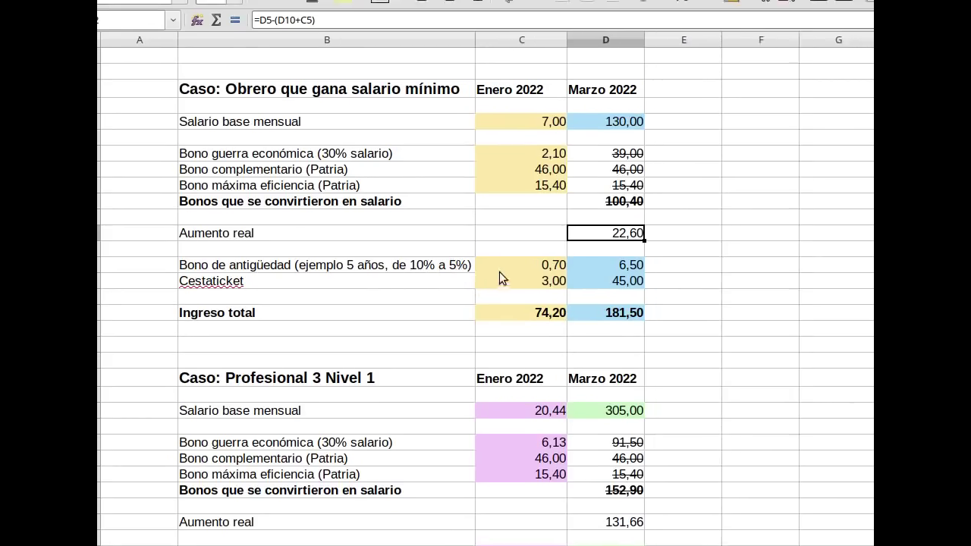
Compare the worker's Bono de antigüedad for Enero 2022 and Marzo 2022, including its label and percentage formulas
click(532, 266)
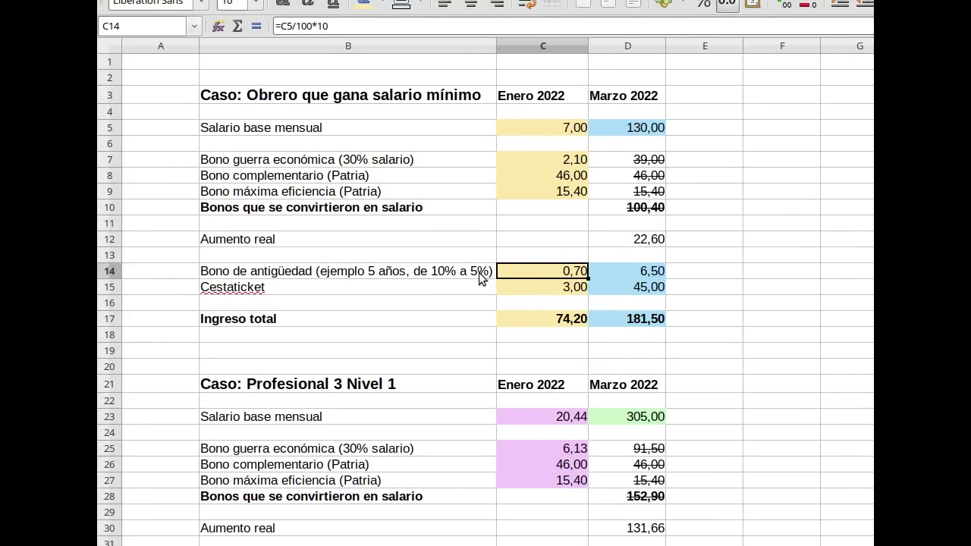
click(384, 275)
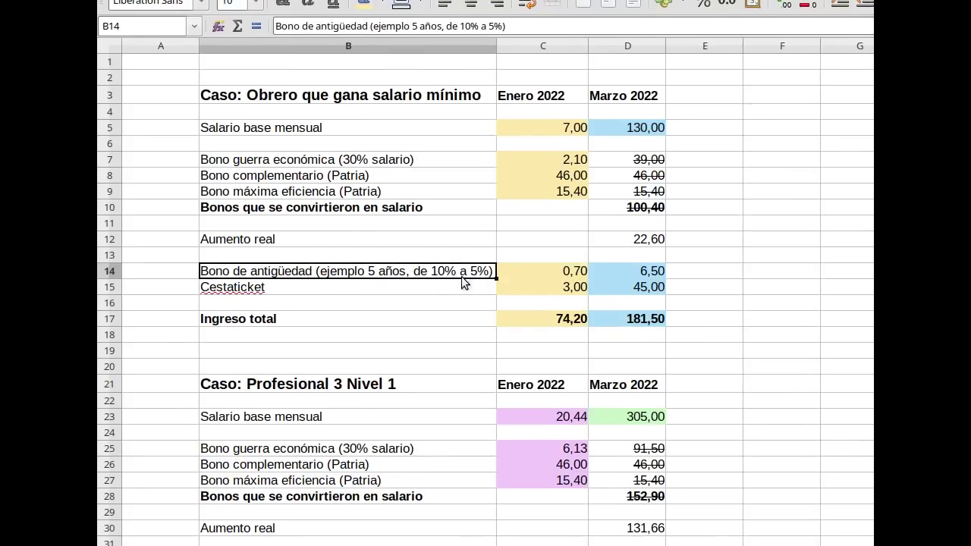
click(531, 271)
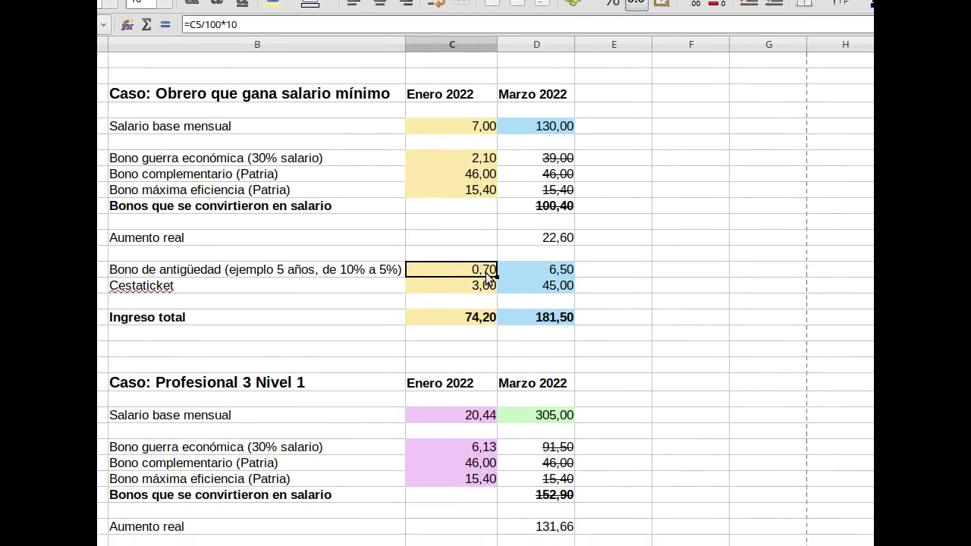
click(507, 270)
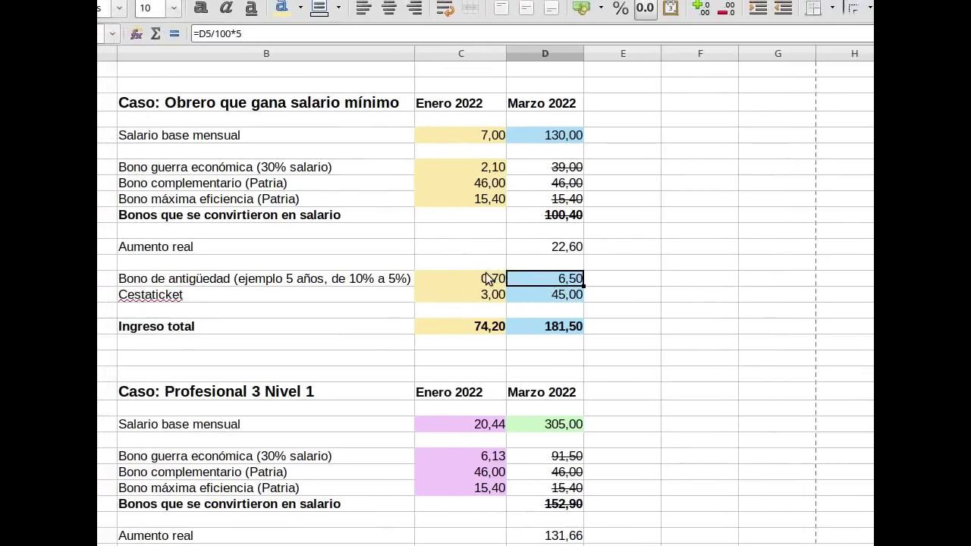
click(401, 271)
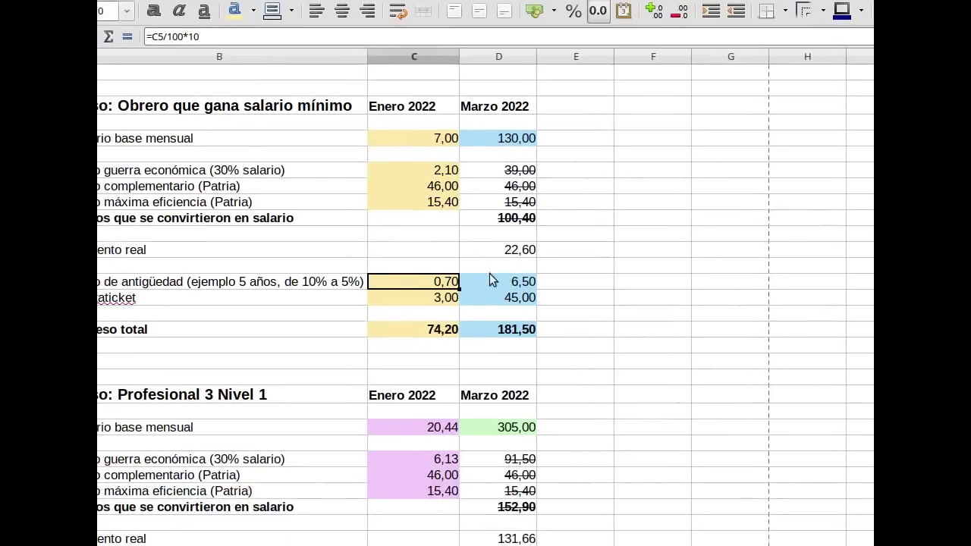
click(513, 280)
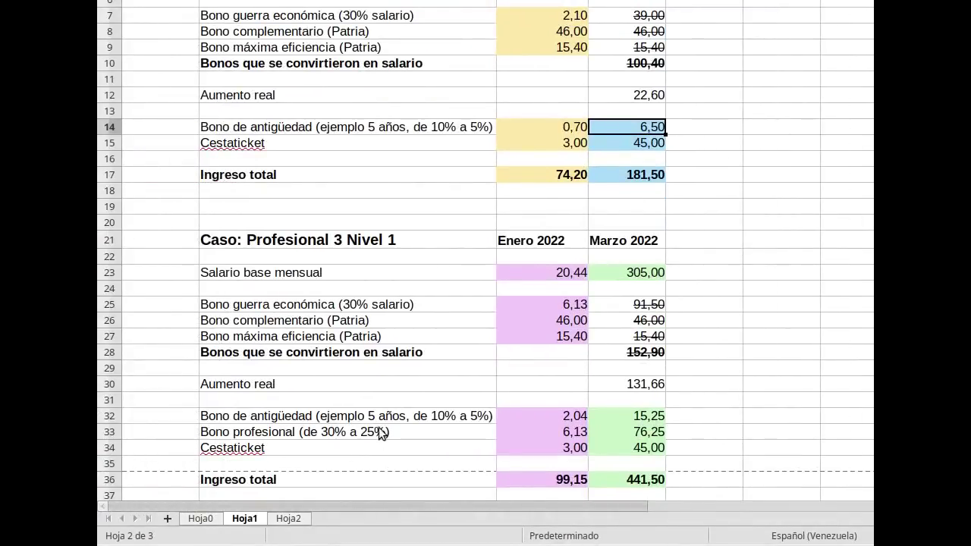
Examine the Bono profesional label and Profesional 3 Nivel 1 heading, and compare that case's base salary for January and March
click(379, 431)
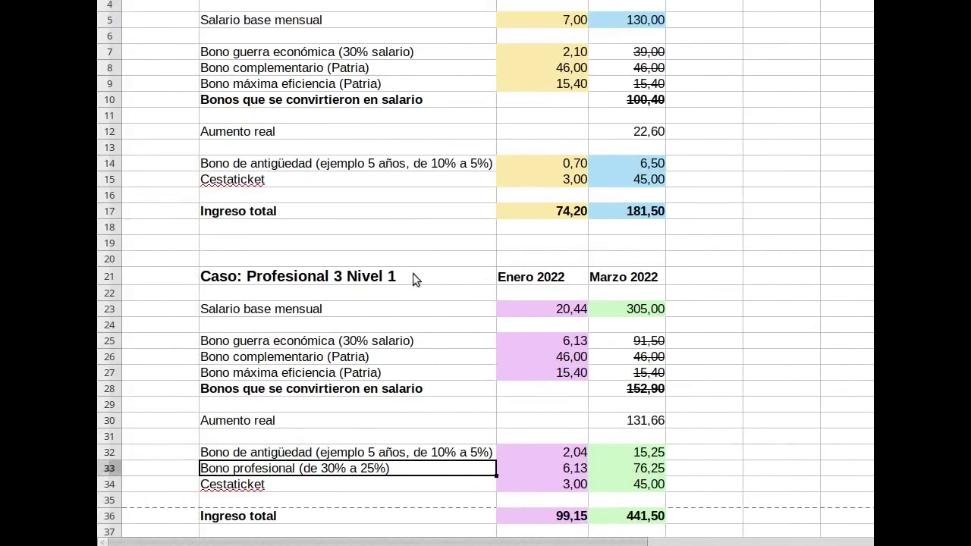
click(314, 275)
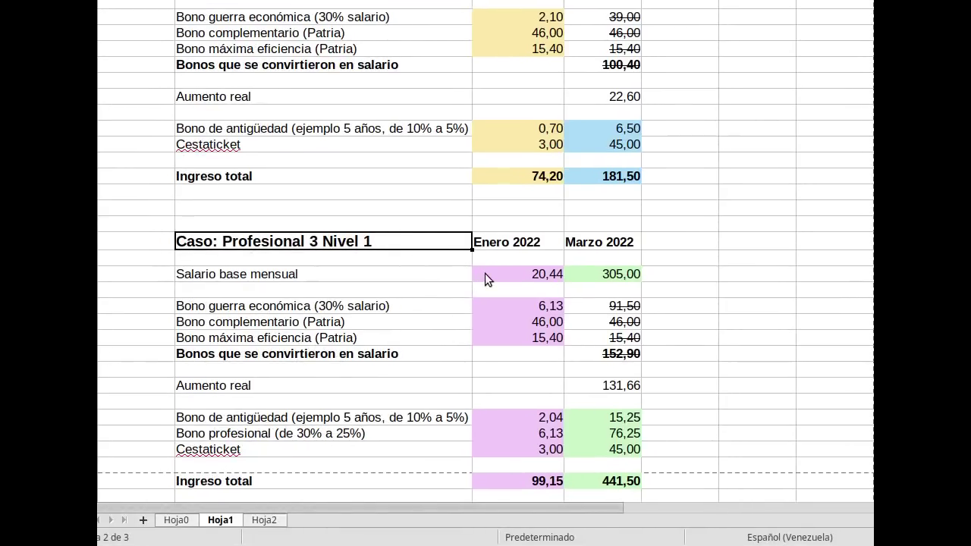
click(508, 312)
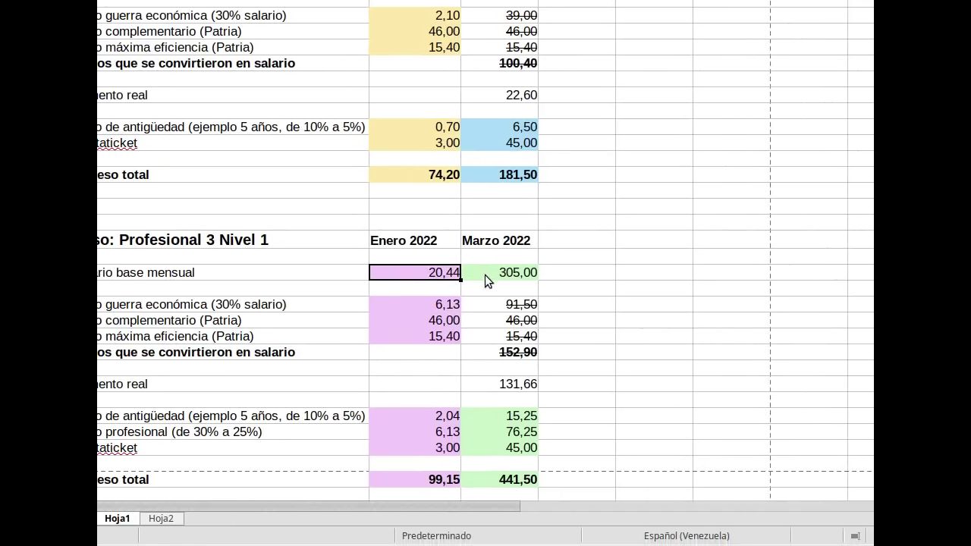
click(485, 274)
click(436, 273)
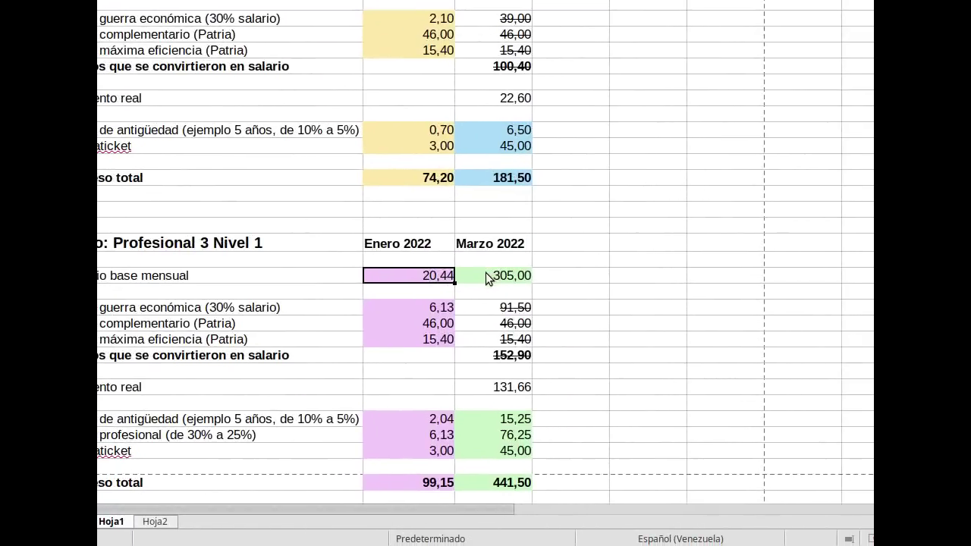
click(486, 275)
click(448, 275)
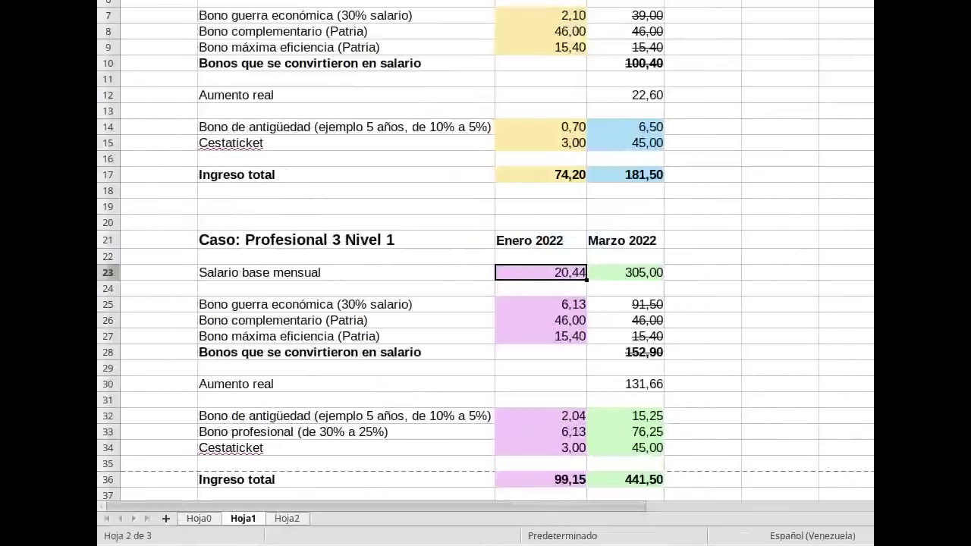
Open sheet Hoja2 and examine the professional's base salary increase percentage against the January bonuses and both months' base salaries
click(287, 519)
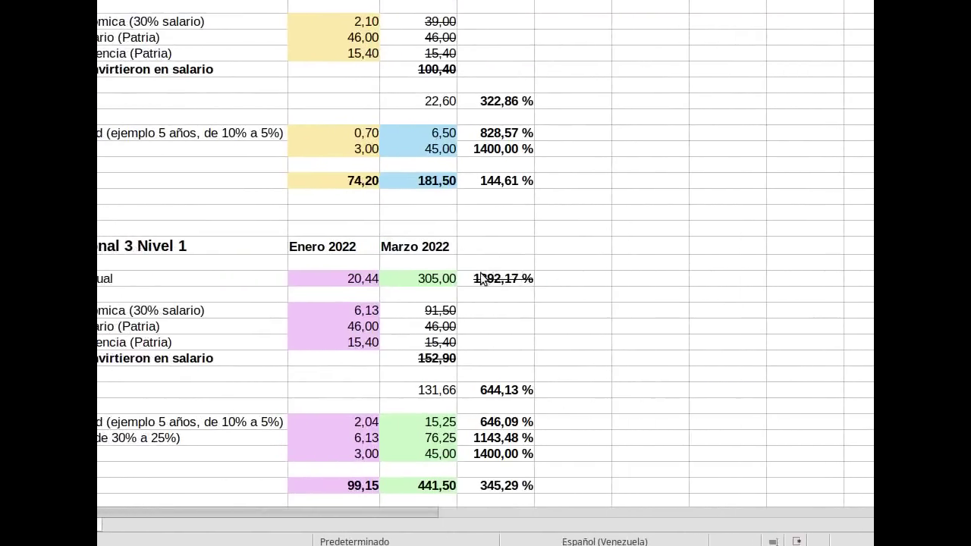
click(483, 278)
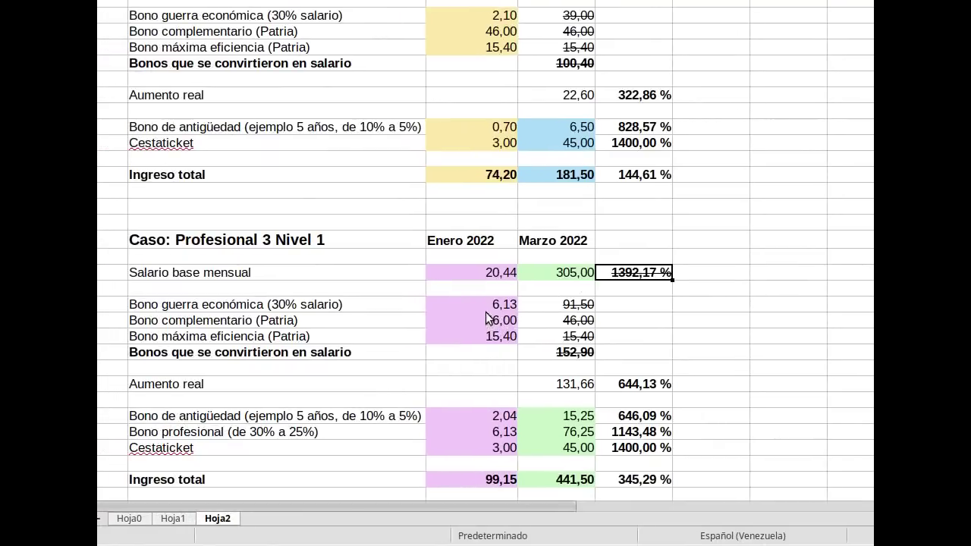
drag(480, 304, 482, 336)
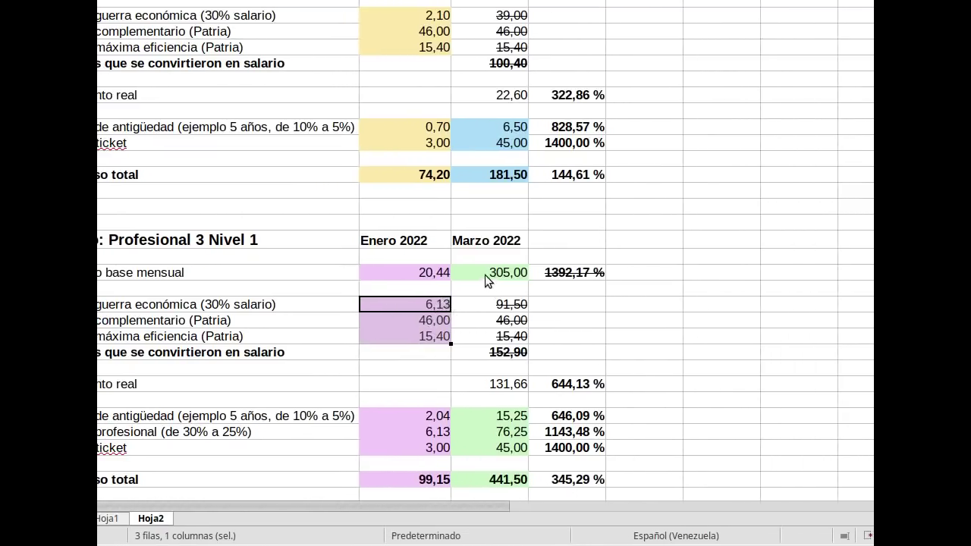
click(547, 276)
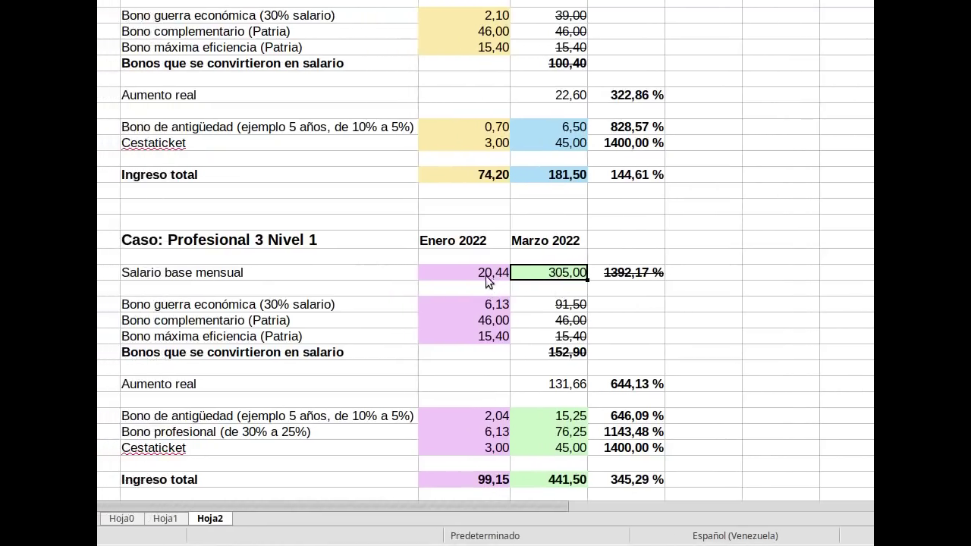
click(432, 273)
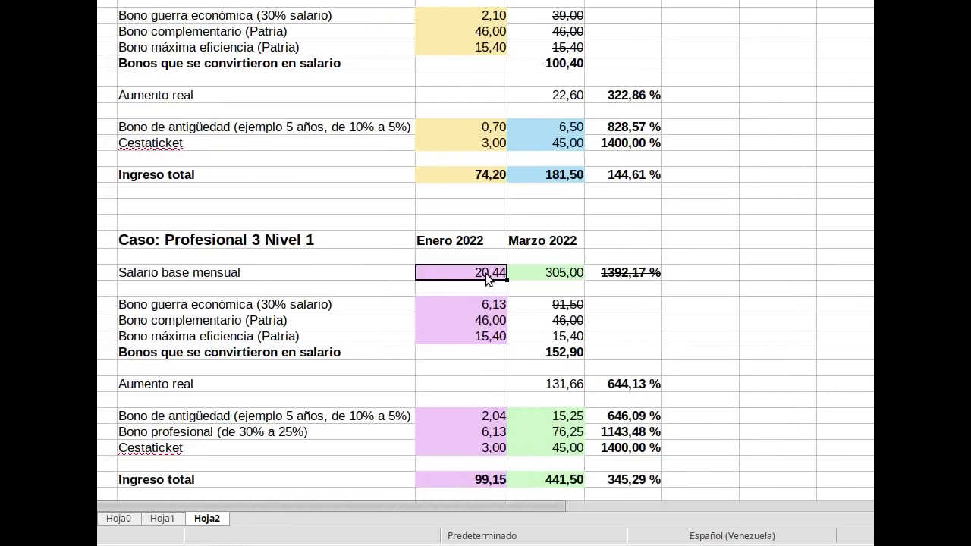
click(520, 273)
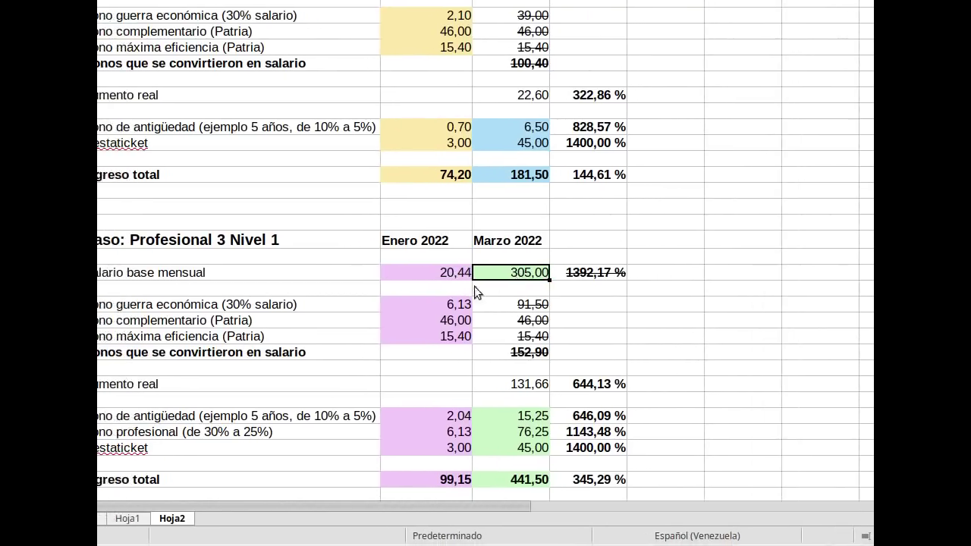
click(456, 272)
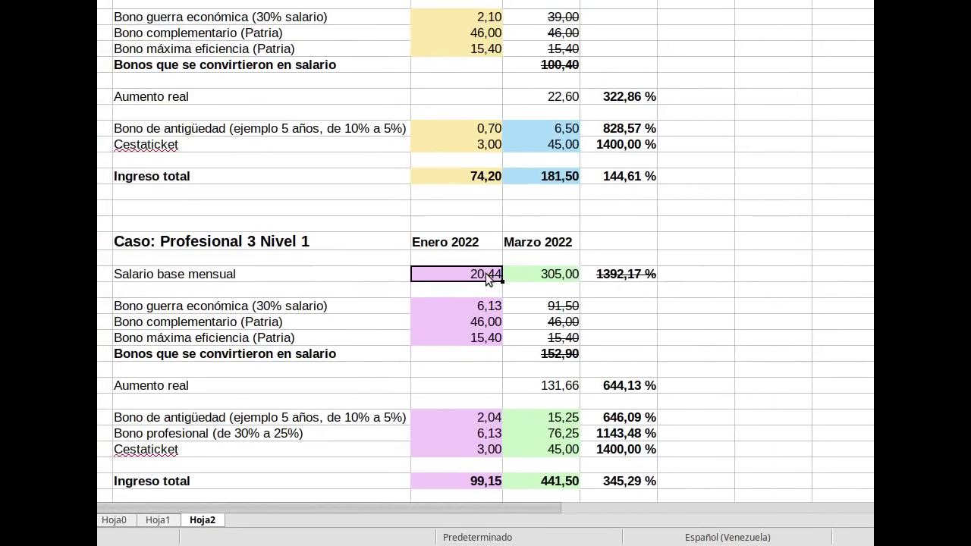
click(541, 274)
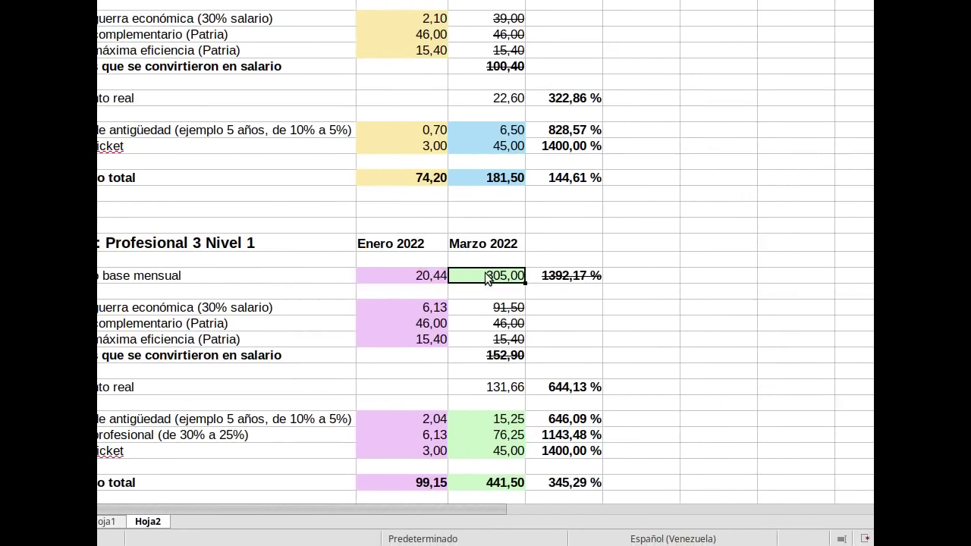
Examine the professional's total of bonuses converted into salary, the Aumento real amount and its percentage on Hoja2
click(508, 361)
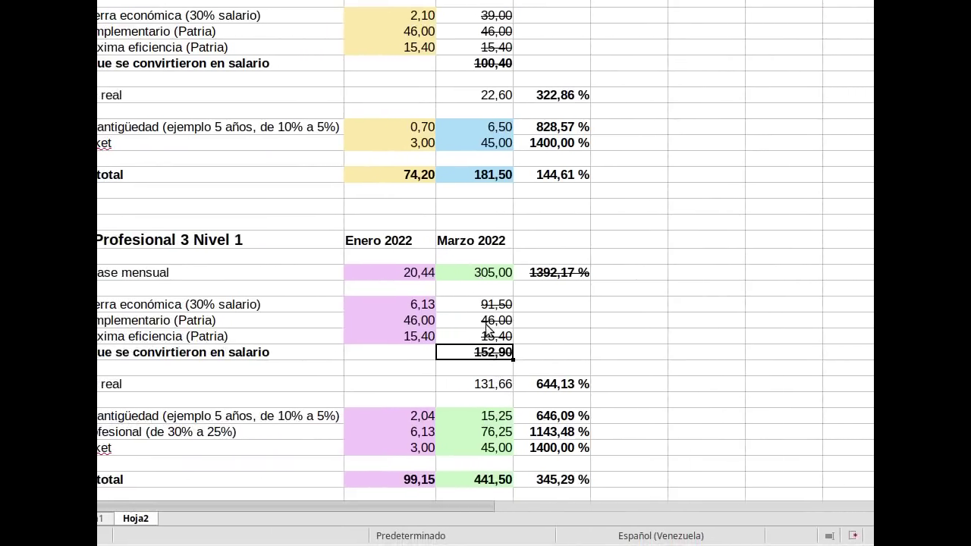
click(486, 384)
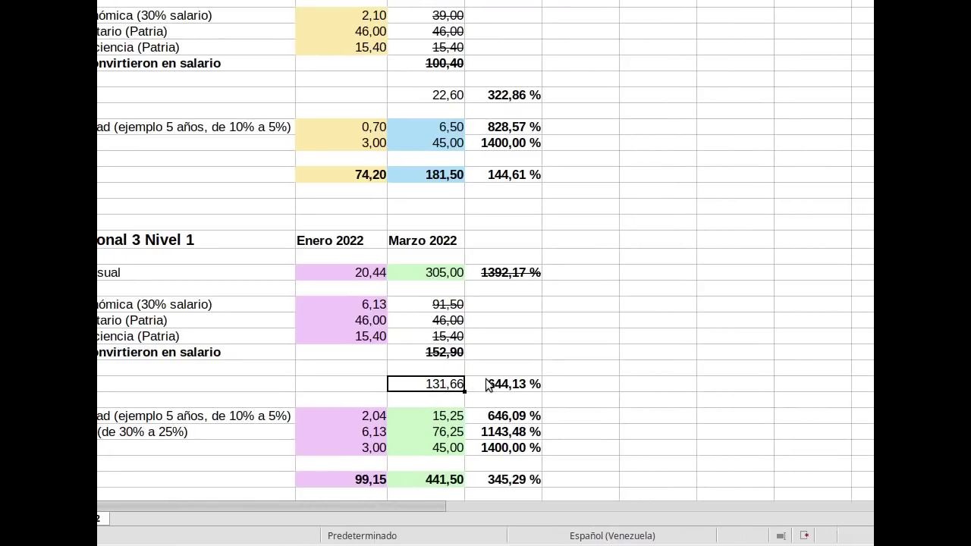
click(487, 386)
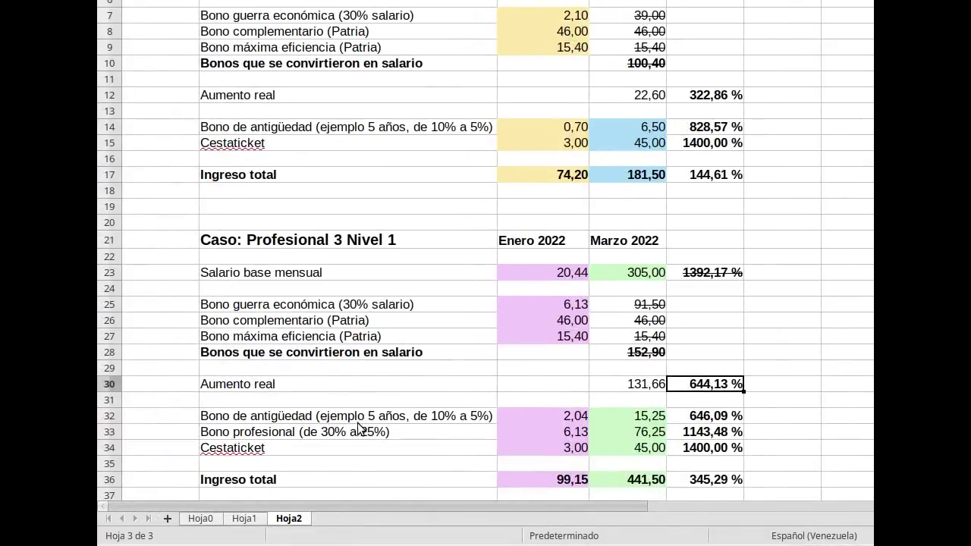
Compare the professional's Bono profesional amounts for Enero 2022 and Marzo 2022 on Hoja2
click(371, 436)
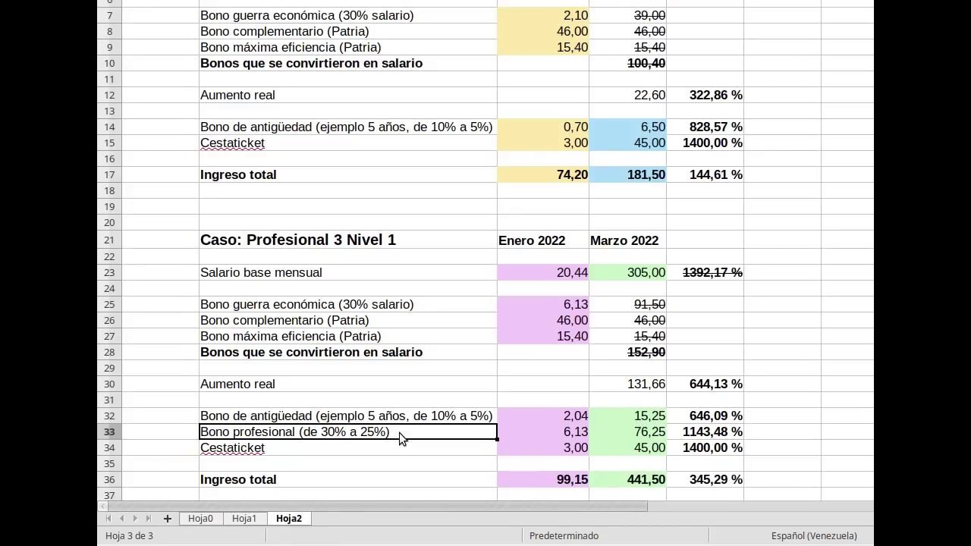
click(565, 437)
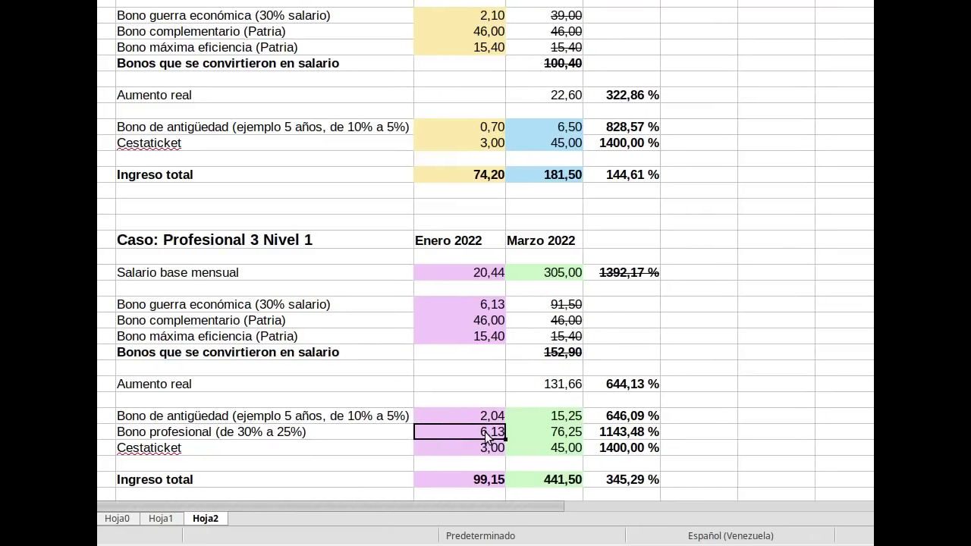
click(536, 432)
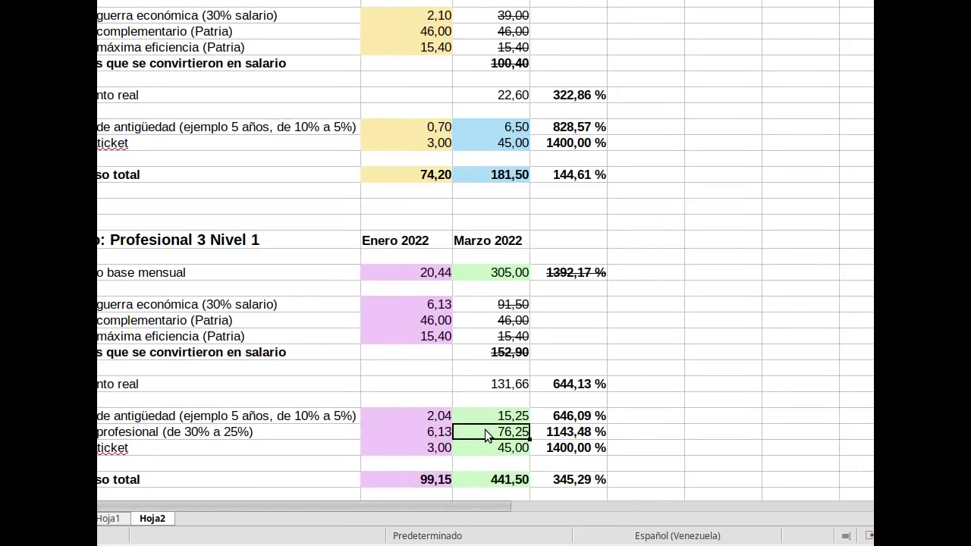
Examine the professional's Bono profesional increase percentage, its Marzo 2022 amount and the label giving its rate change
click(565, 434)
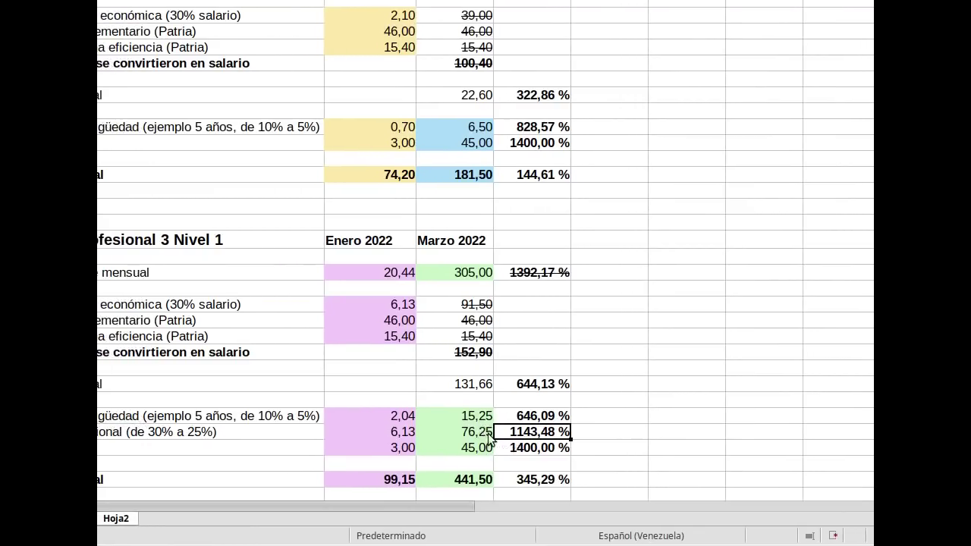
click(445, 434)
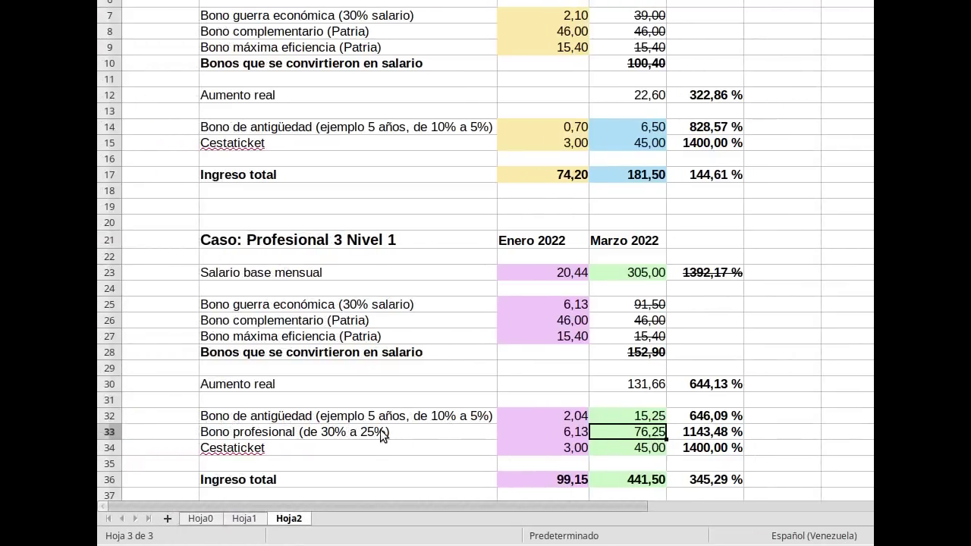
click(390, 433)
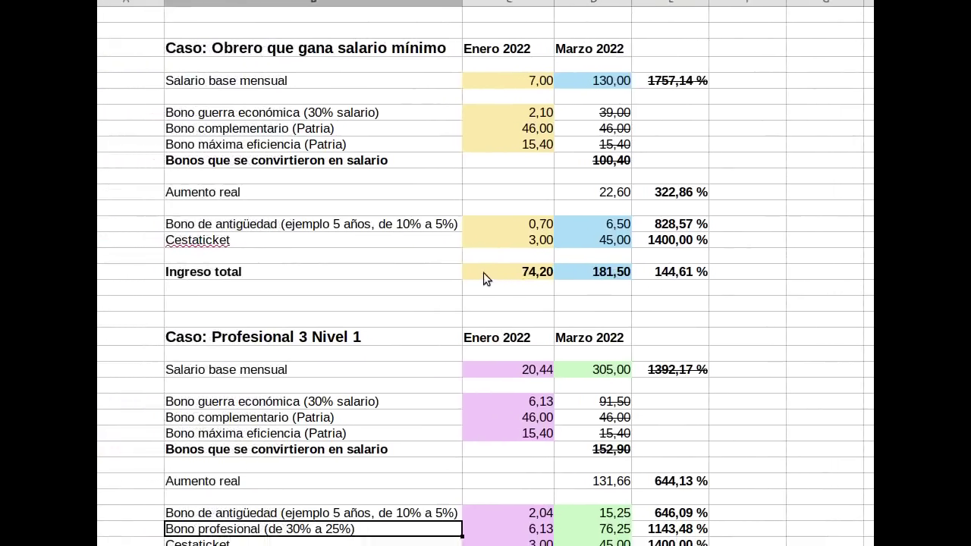
Compare the minimum-wage worker's Ingreso total for Enero 2022 and Marzo 2022 and examine its increase percentage
click(315, 281)
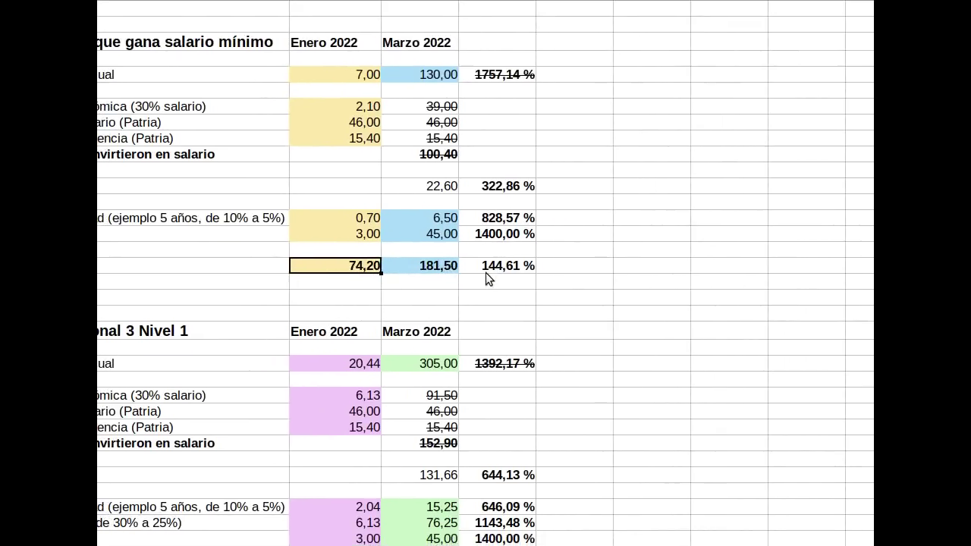
click(611, 278)
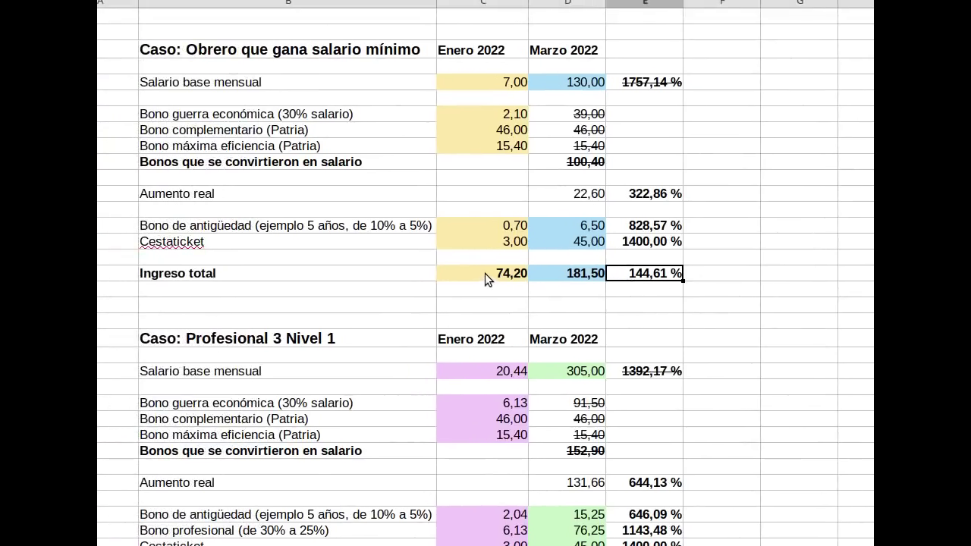
click(485, 279)
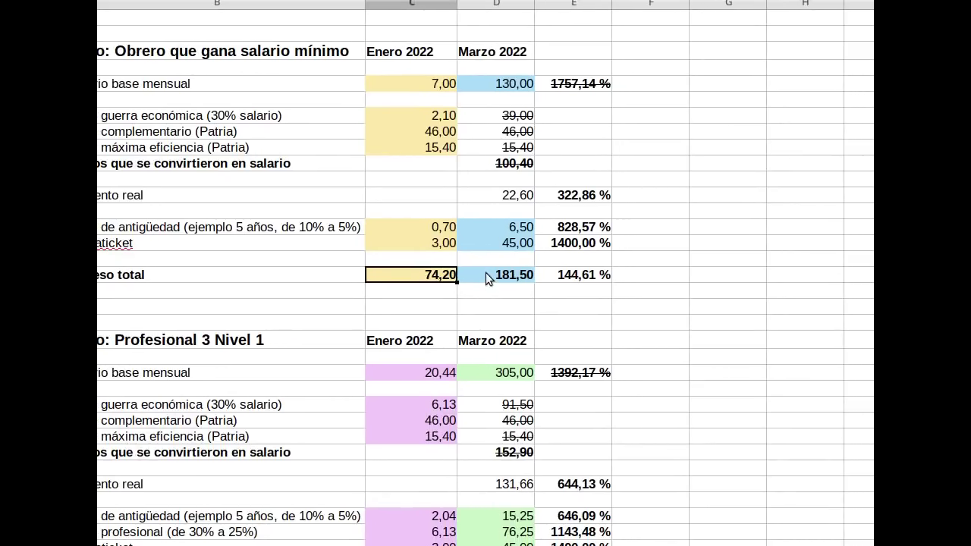
click(546, 271)
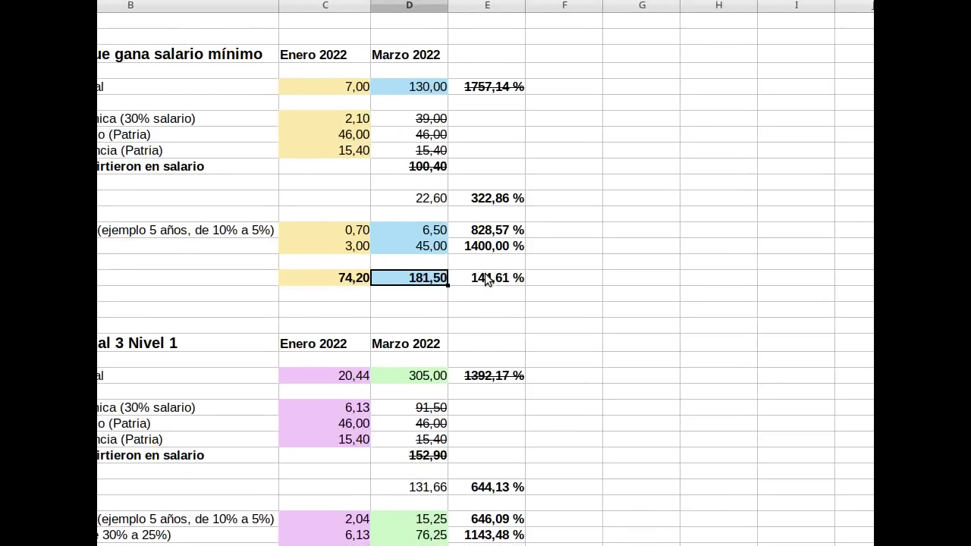
click(487, 279)
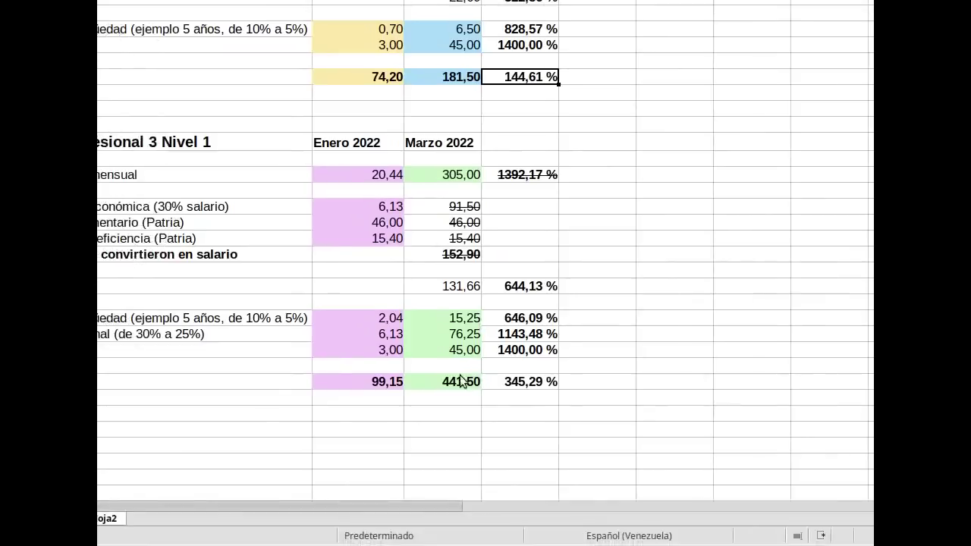
Compare the Profesional 3 Nivel 1 Ingreso total for Enero 2022 and Marzo 2022 and examine its increase percentage
click(358, 382)
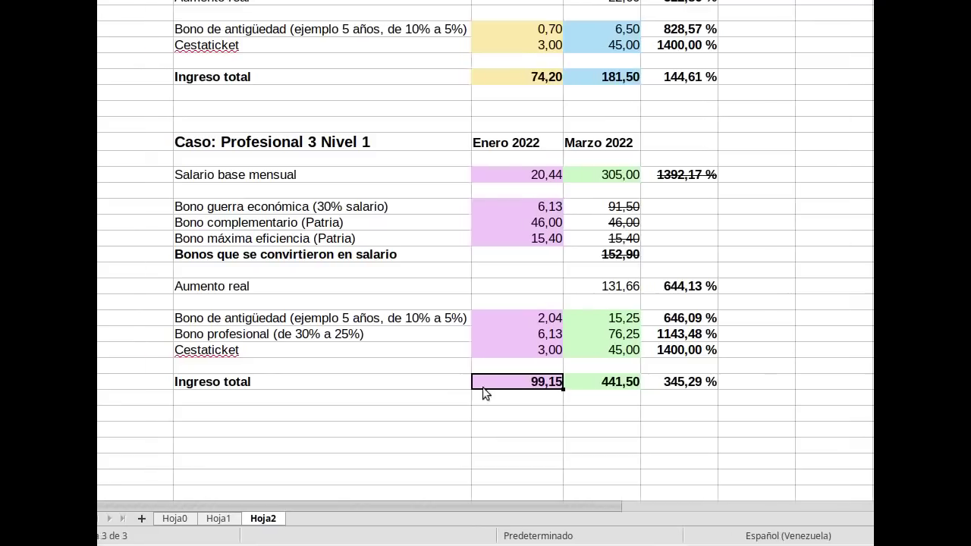
click(575, 382)
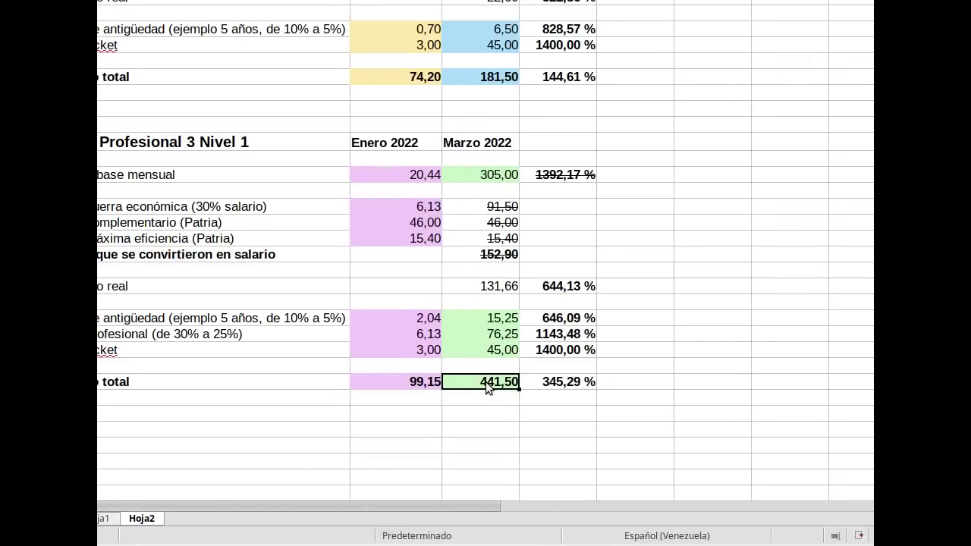
click(486, 386)
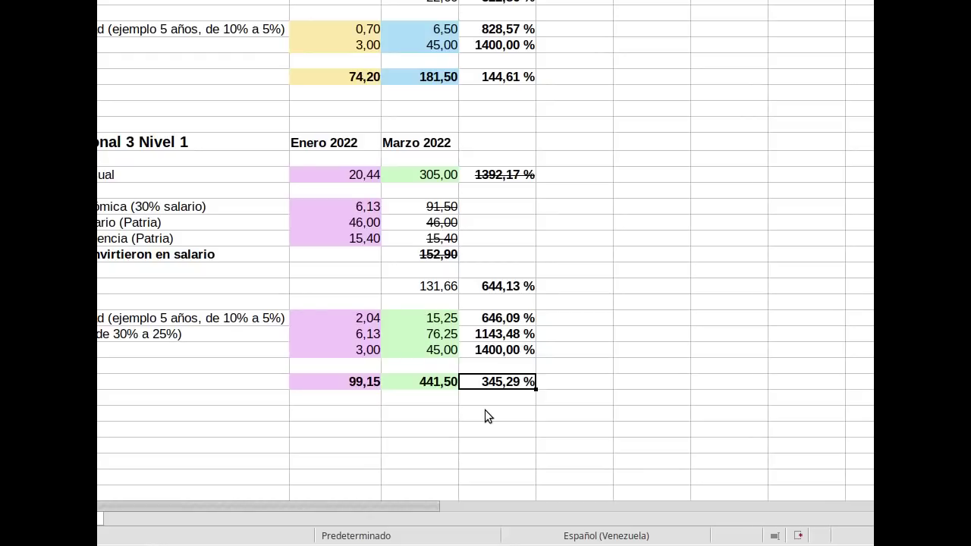
Review the professional's Bono profesional row again, checking the January and March amounts and the rate stated in its label
scroll(487, 336, left, 3)
click(487, 336)
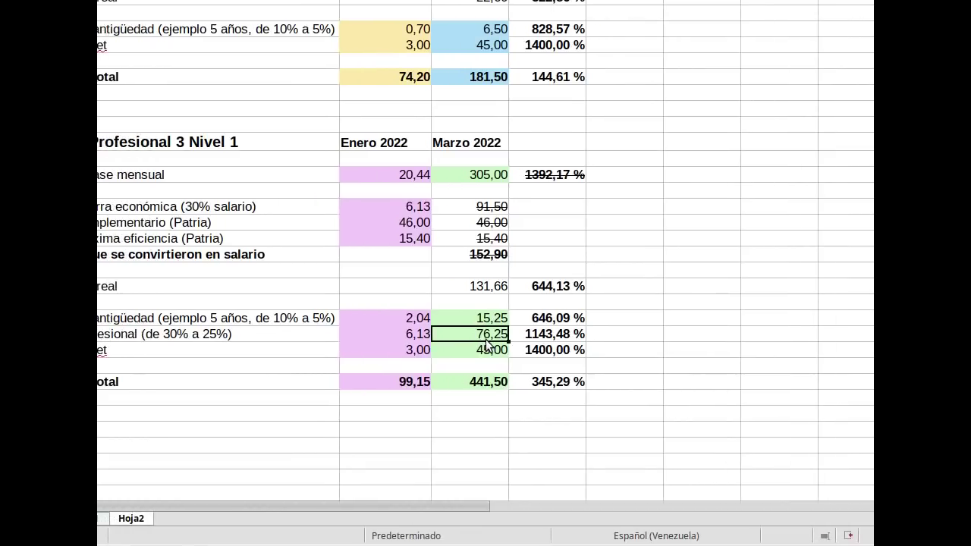
click(486, 340)
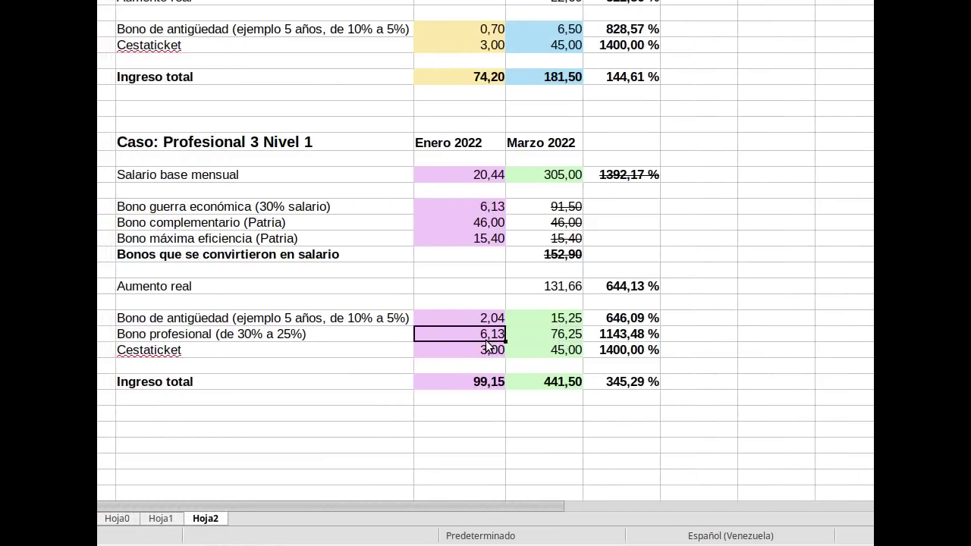
scroll(486, 341, right, 2)
click(487, 340)
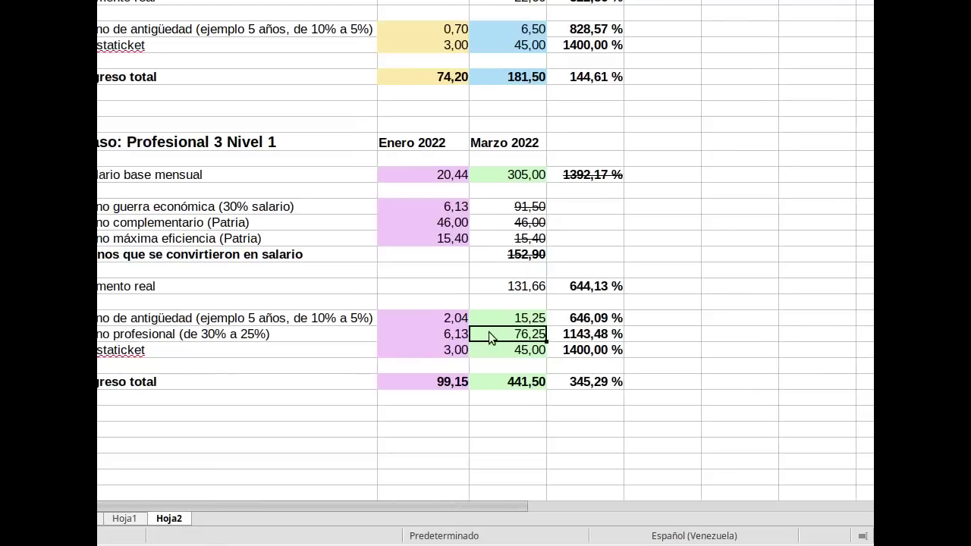
scroll(486, 341, right, 3)
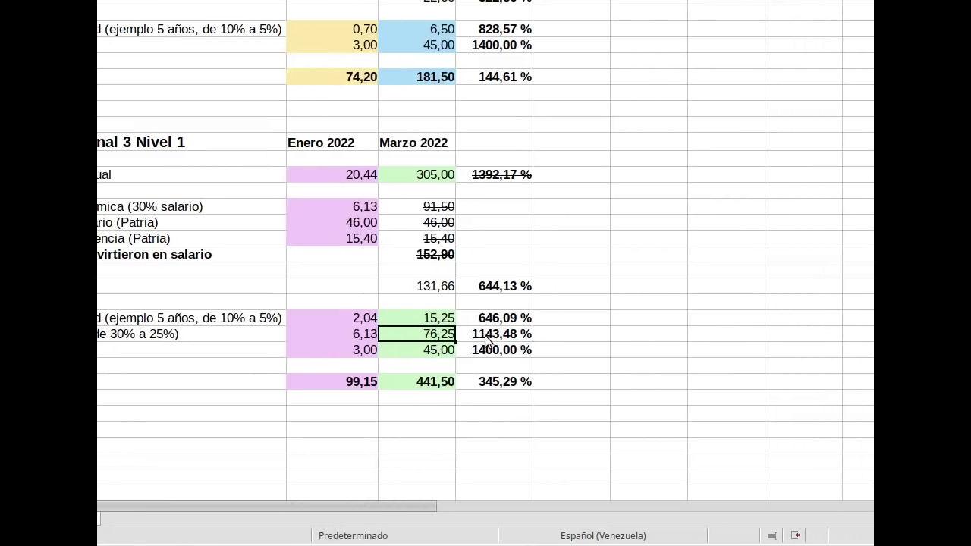
scroll(483, 341, left, 6)
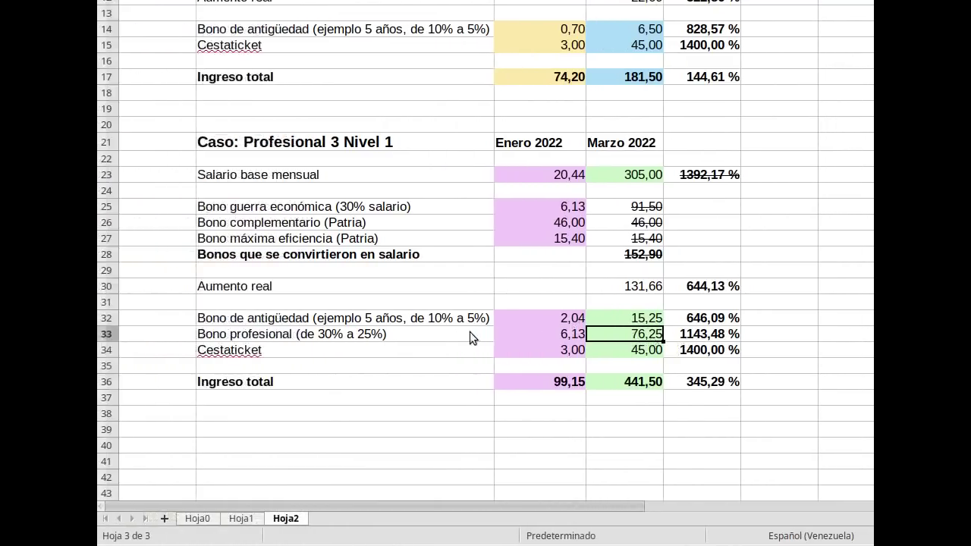
click(439, 334)
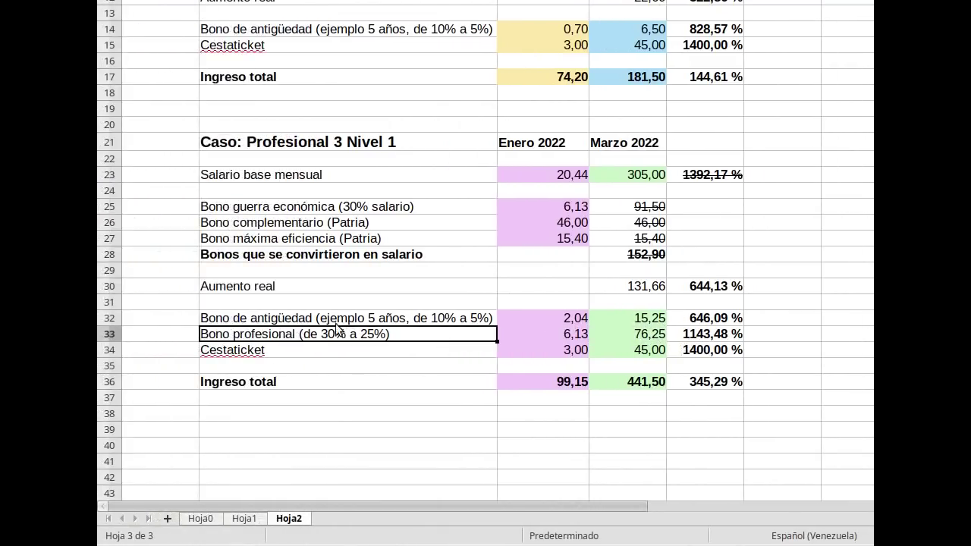